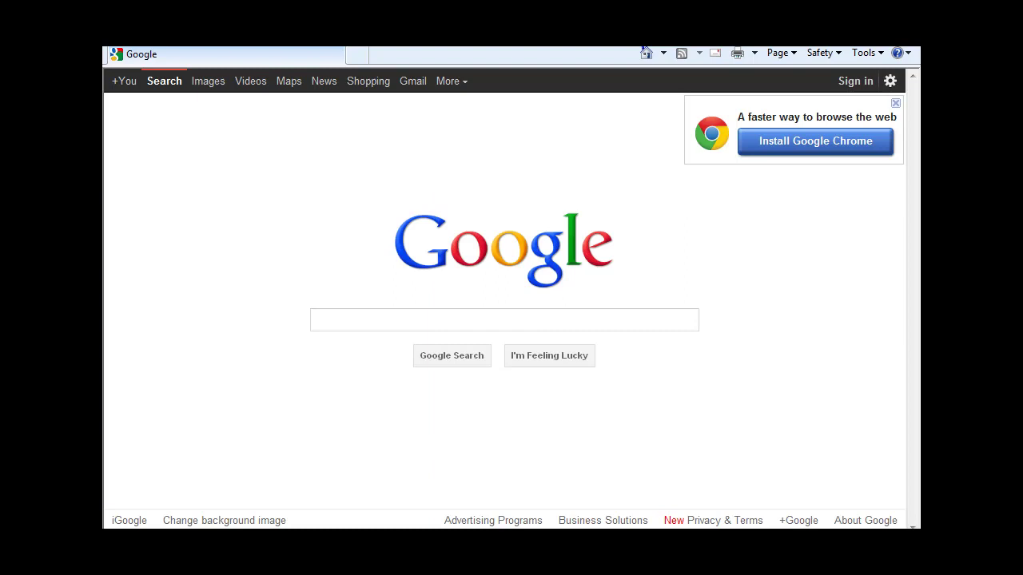
Open Command Prompt and run ipconfig/release to release the PC's IP address
key("super")
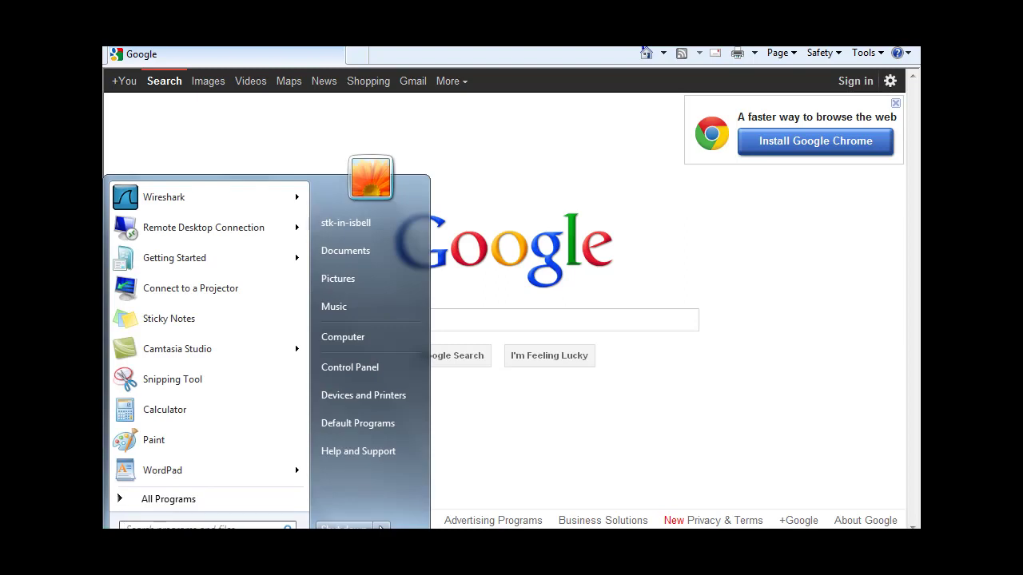
type("cmd")
key("Return")
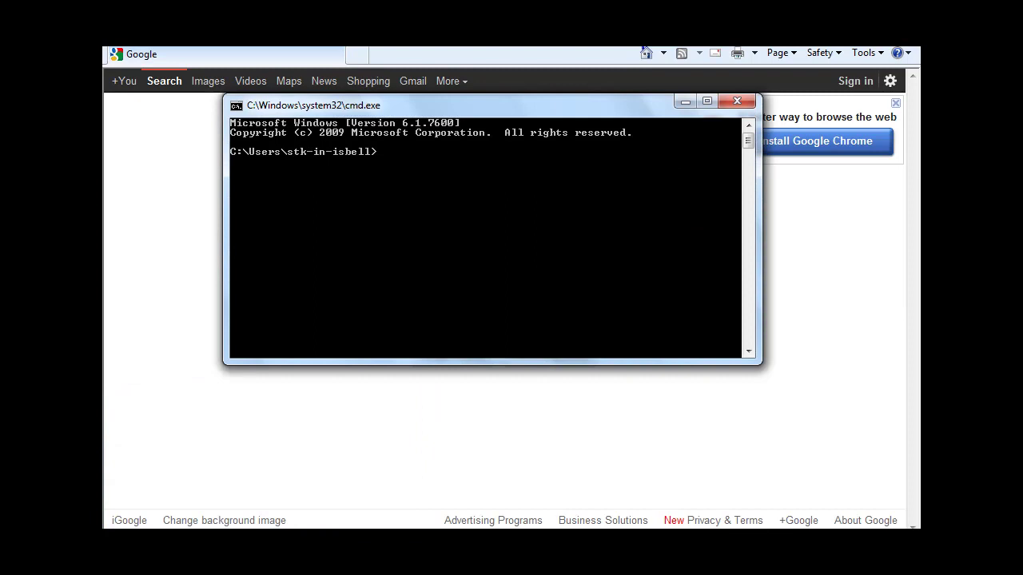
type("ipconfig/")
type("release")
key("Return")
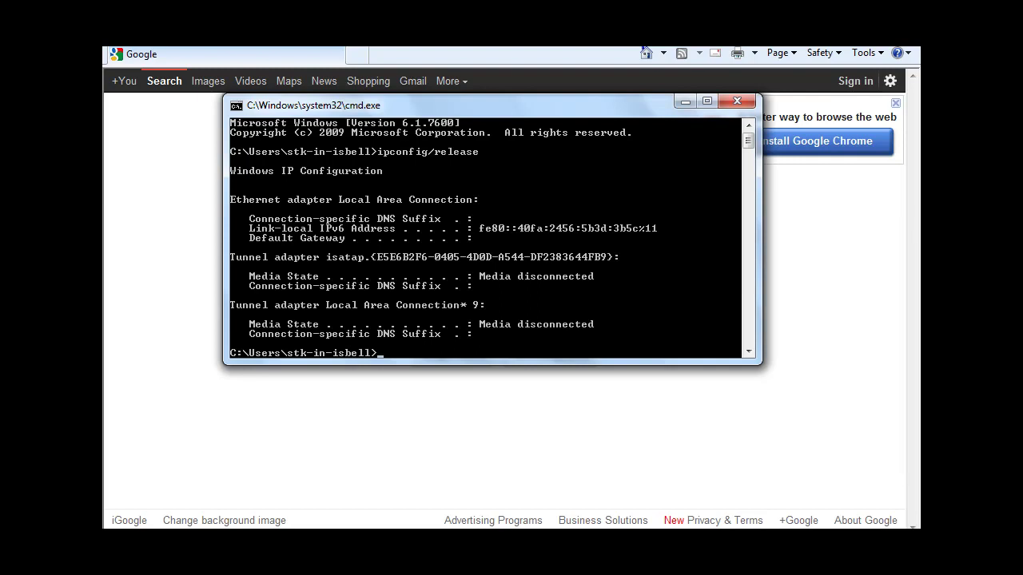
Clear the console and run ipconfig/renew, getting 192.168.1.134 with gateway 192.168.1.1
type("cls")
key("Return")
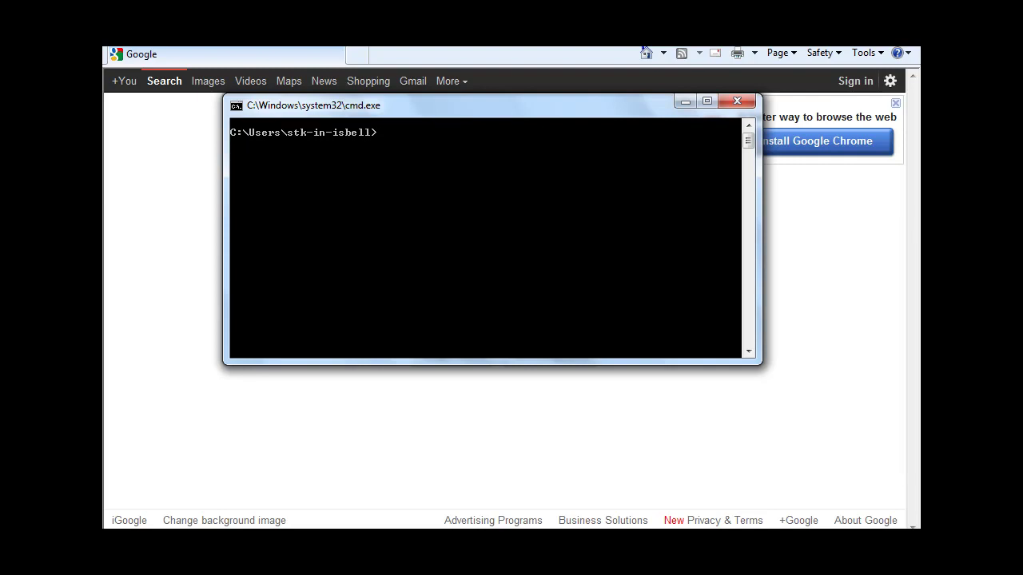
type("ipconfig/renew")
key("Return")
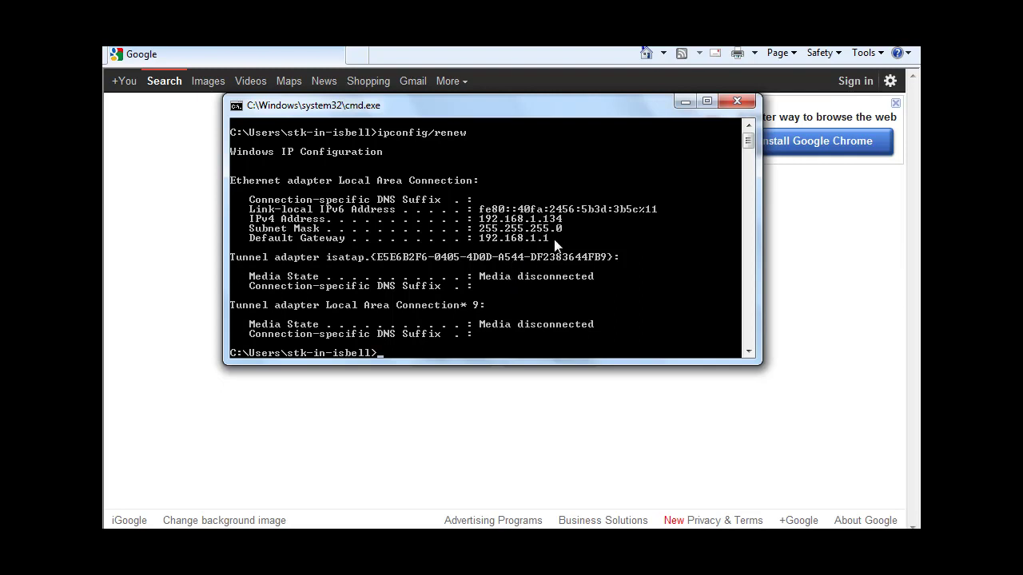
Close the console, browse to 192.168.1.1 and sign in with the router password
key("alt+F4")
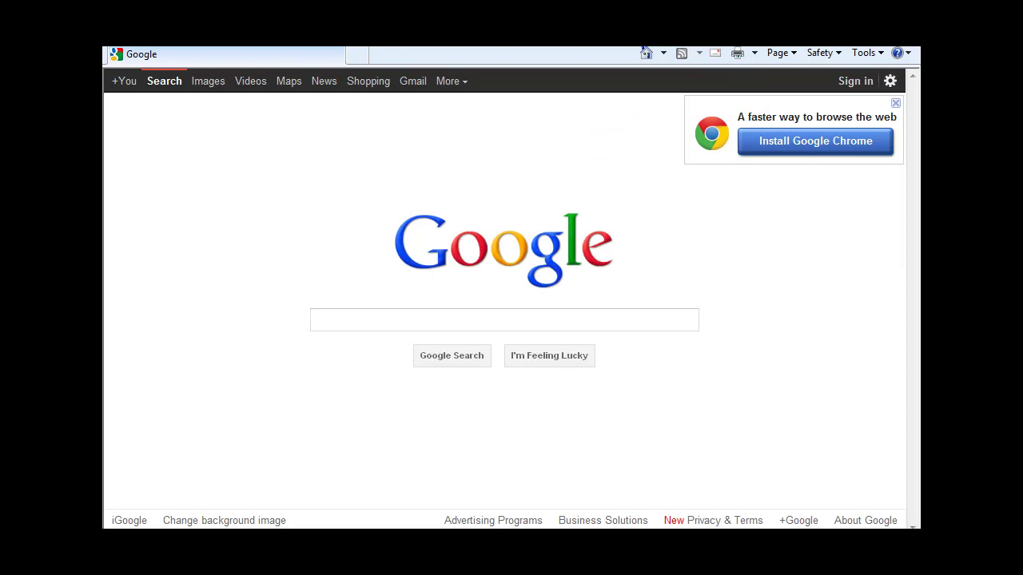
type("192")
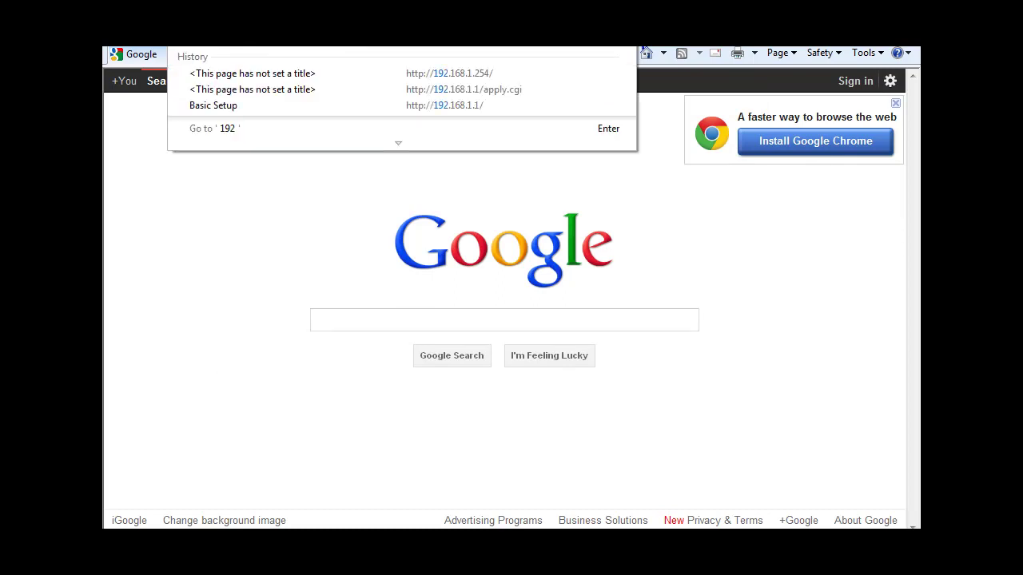
type(".168")
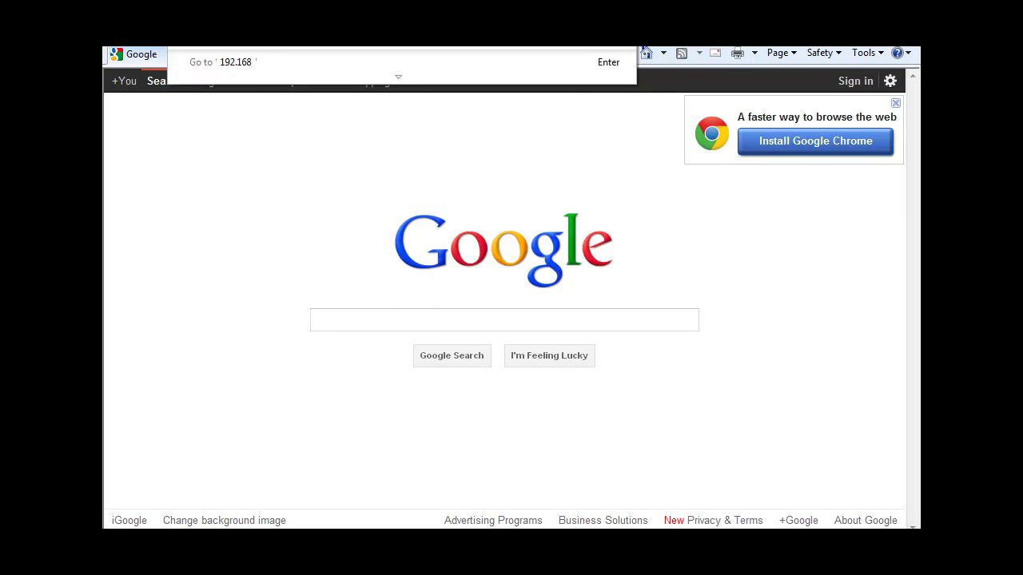
type(".1.1")
key("Return")
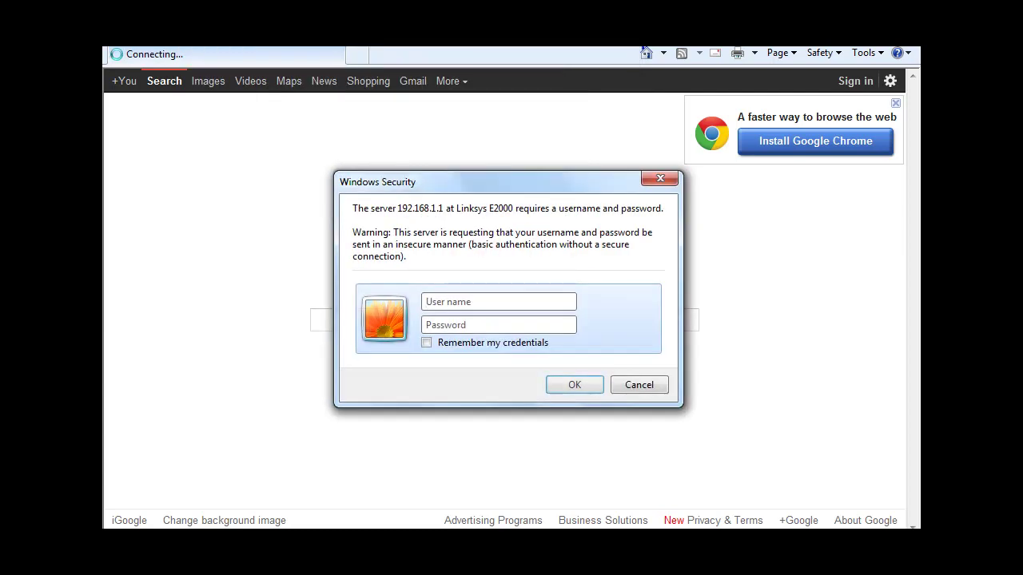
left_click(445, 324)
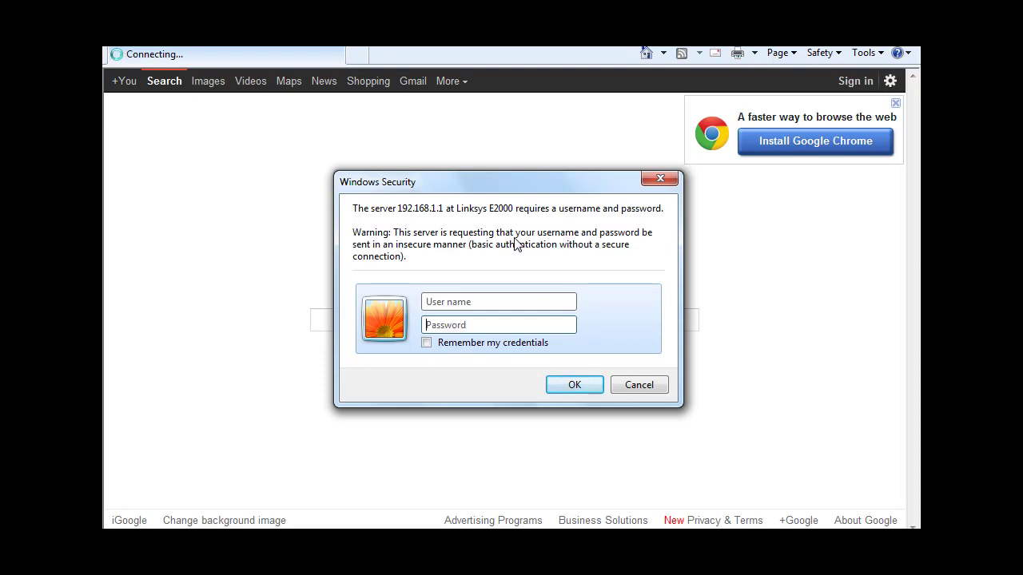
left_click(572, 387)
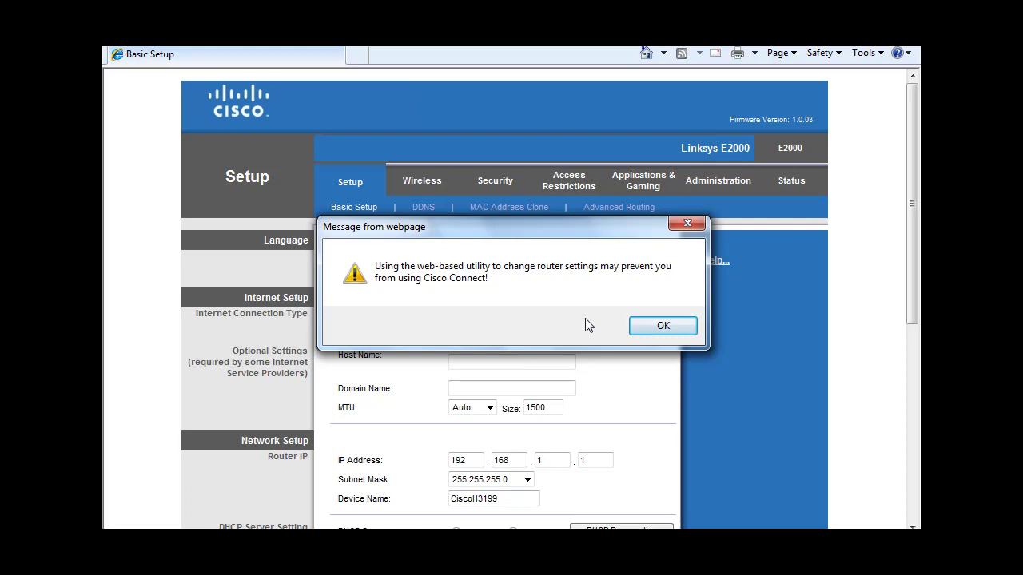
Dismiss the Cisco Connect warning and scroll Basic Setup to confirm the DHCP server is Enabled
left_click(663, 327)
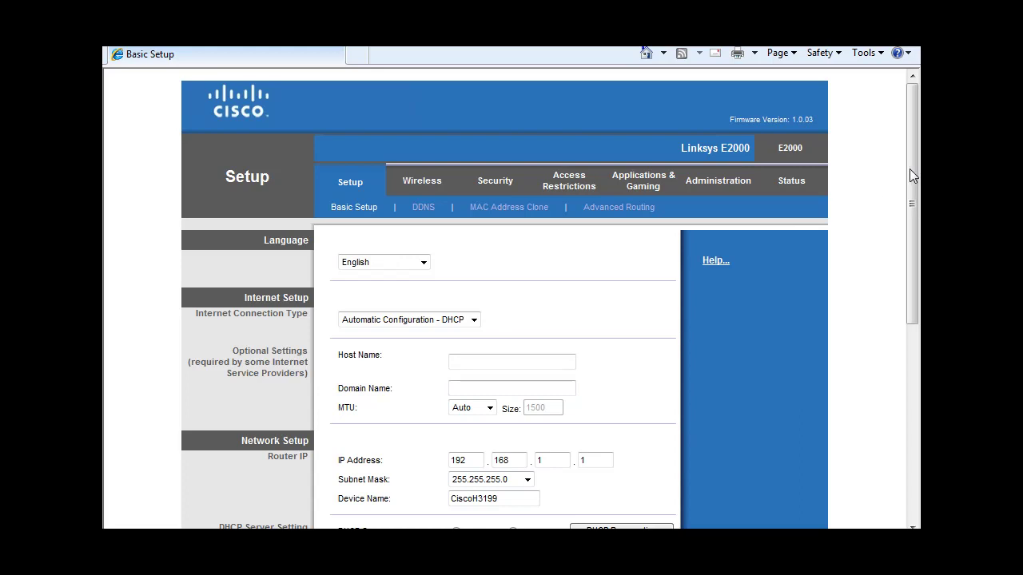
left_click_drag(911, 169, 910, 275)
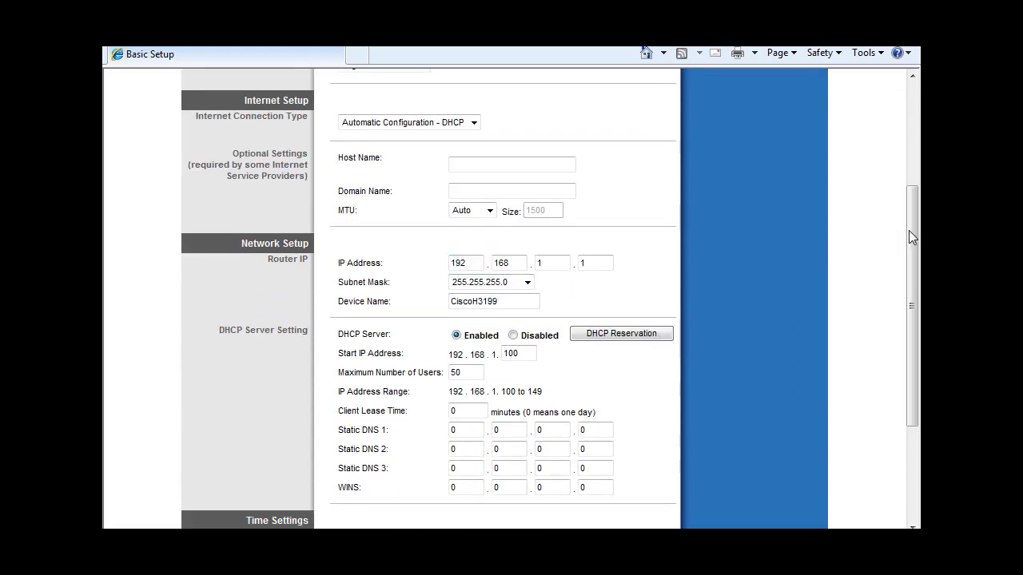
left_click_drag(909, 230, 904, 109)
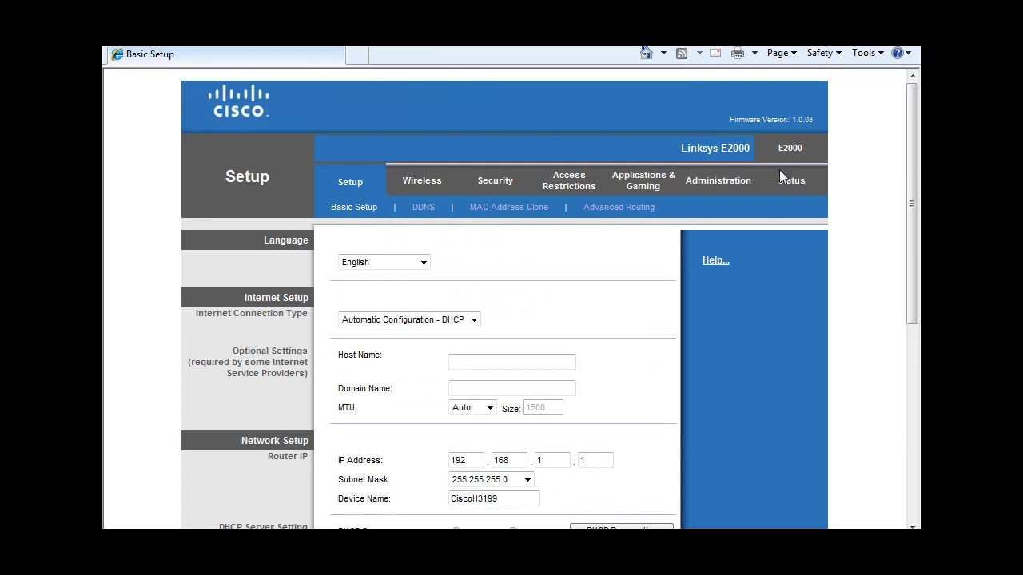
View the router's Status page, then launch a new Internet Explorer window
left_click(796, 186)
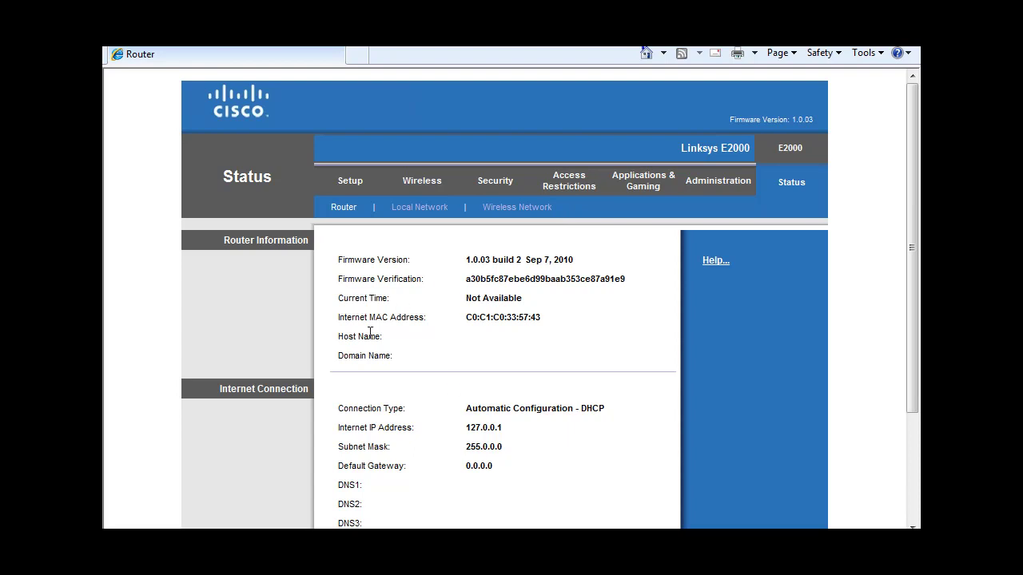
key("super")
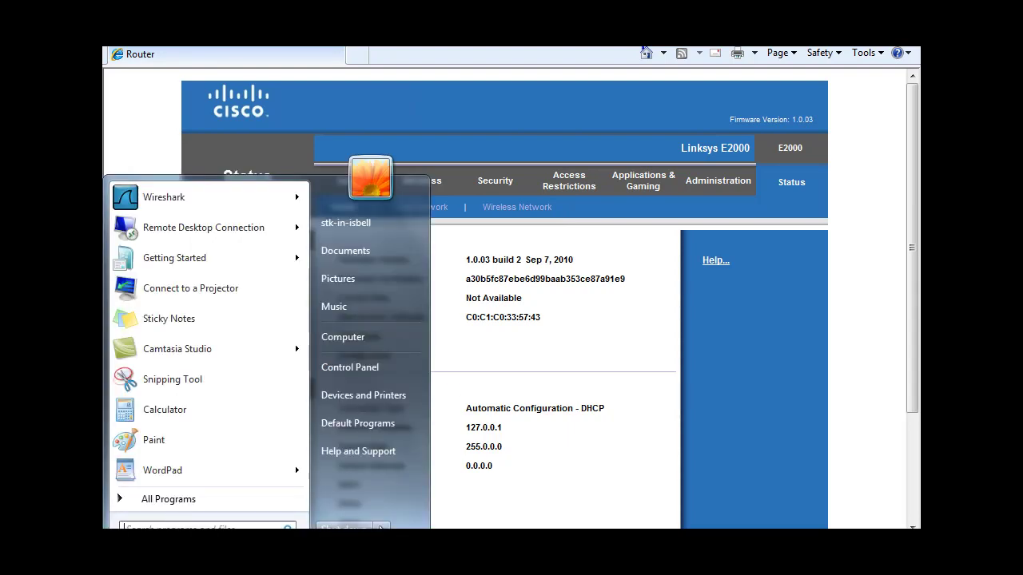
key("Escape")
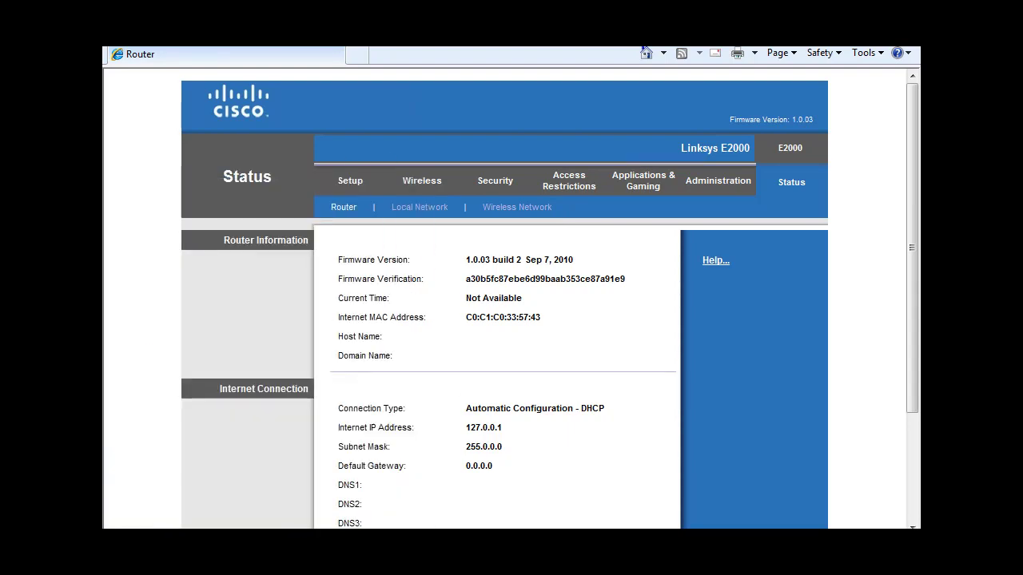
key("super")
left_click(152, 504)
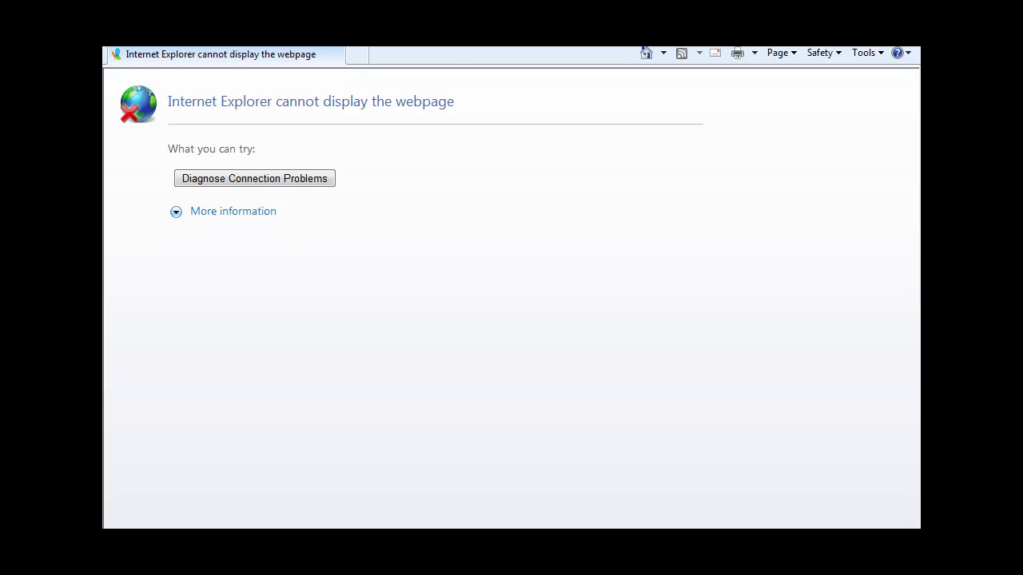
Enter 'google.co' in the address bar of the error page
type("google")
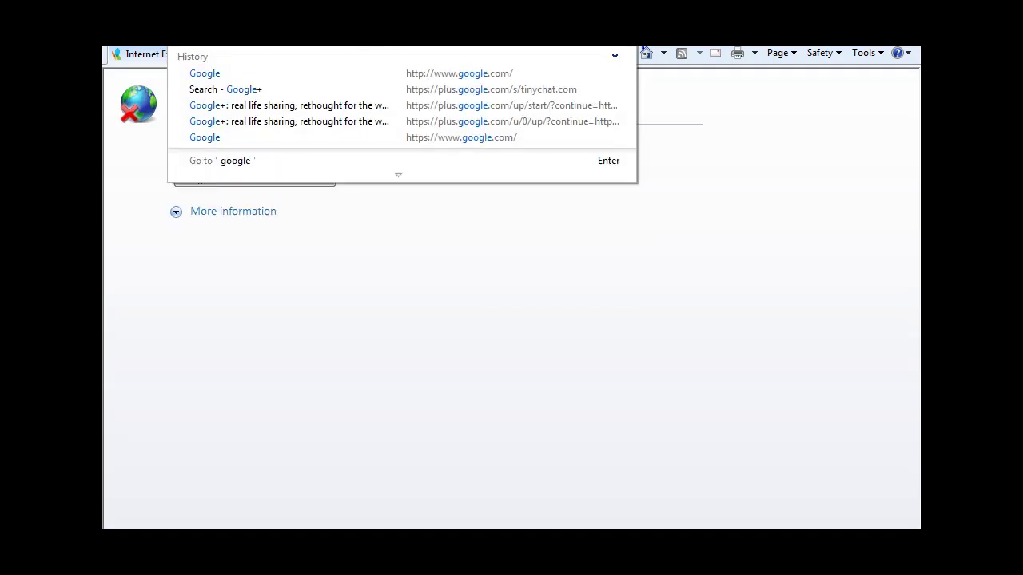
key("Return")
key("Return")
type(".co")
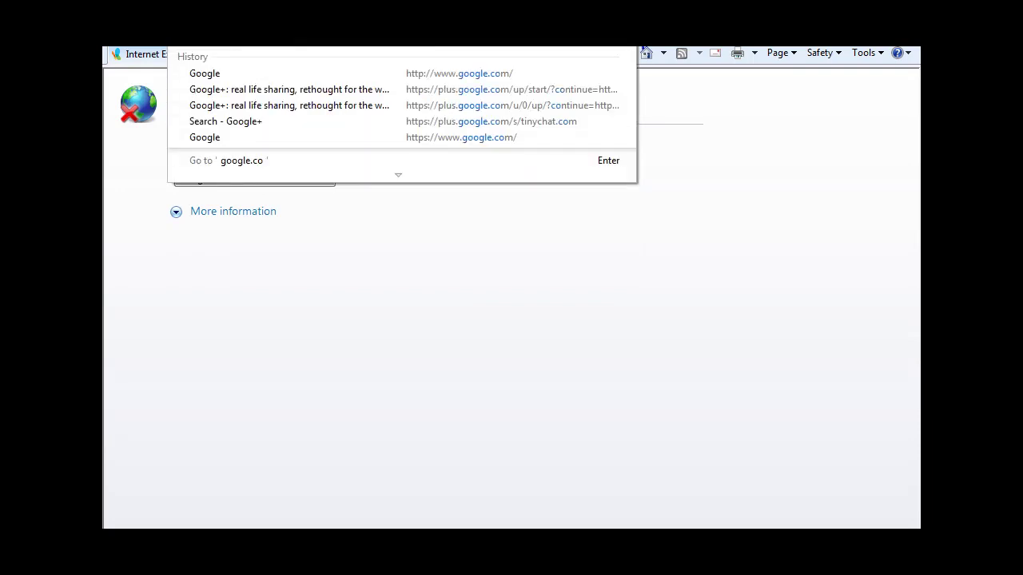
key("Return")
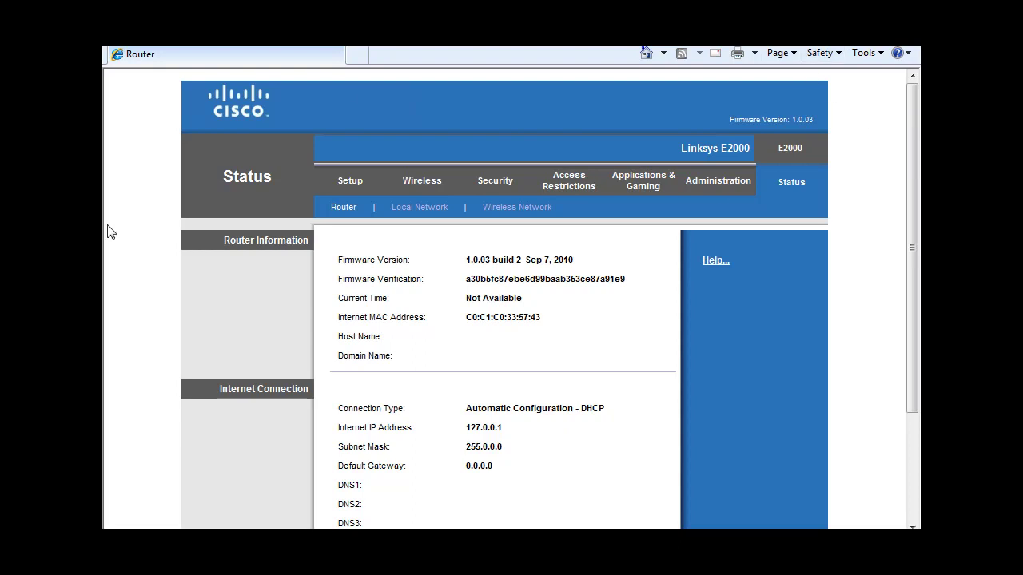
On Basic Setup, change the Router IP to 128.101.101.1 with subnet mask 255.255.255.0
left_click(352, 184)
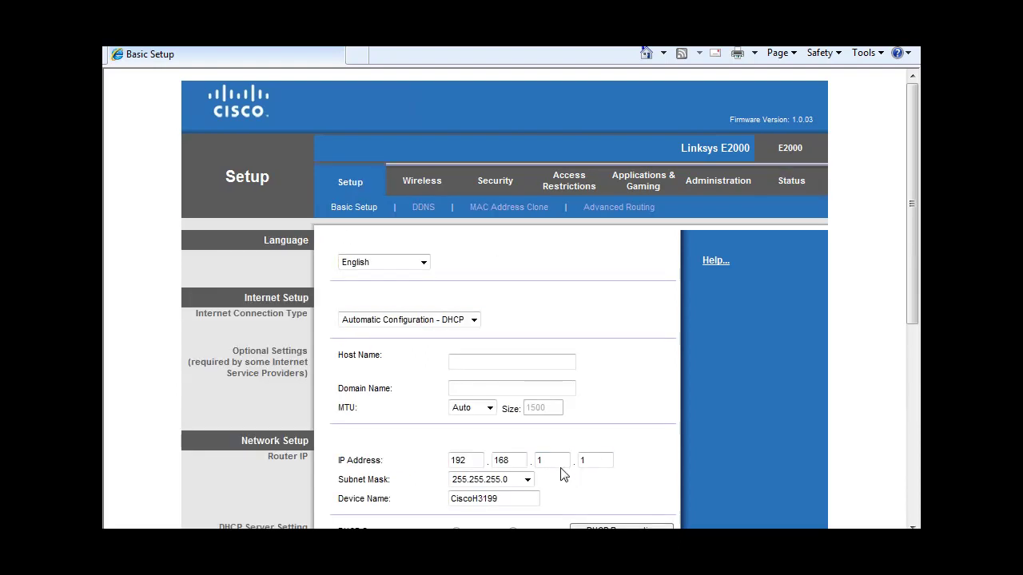
left_click(561, 463)
double_click(561, 464)
type("0")
key("BackSpace")
type("1")
double_click(478, 464)
type("12")
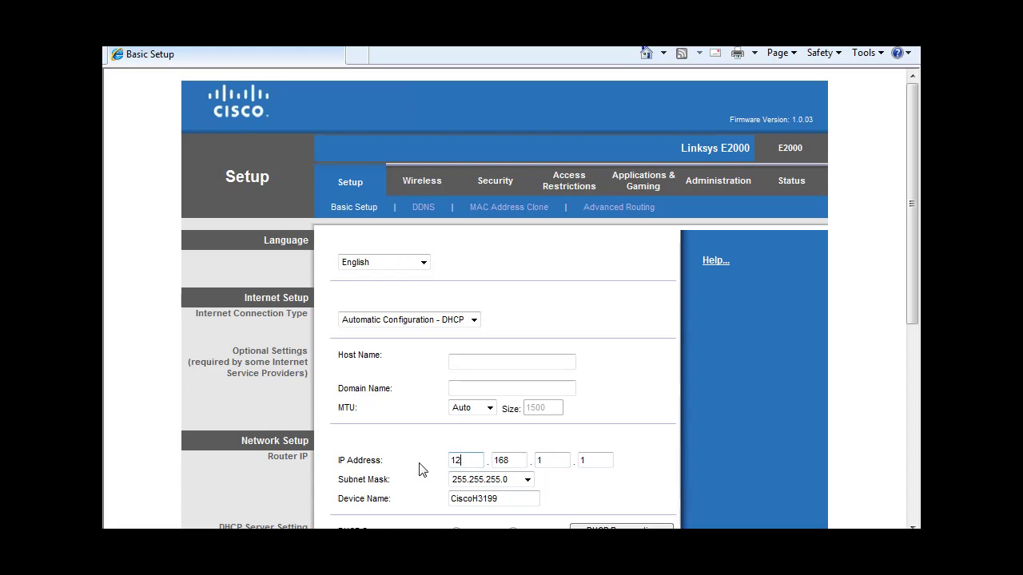
type("8")
double_click(503, 460)
type("101")
double_click(558, 461)
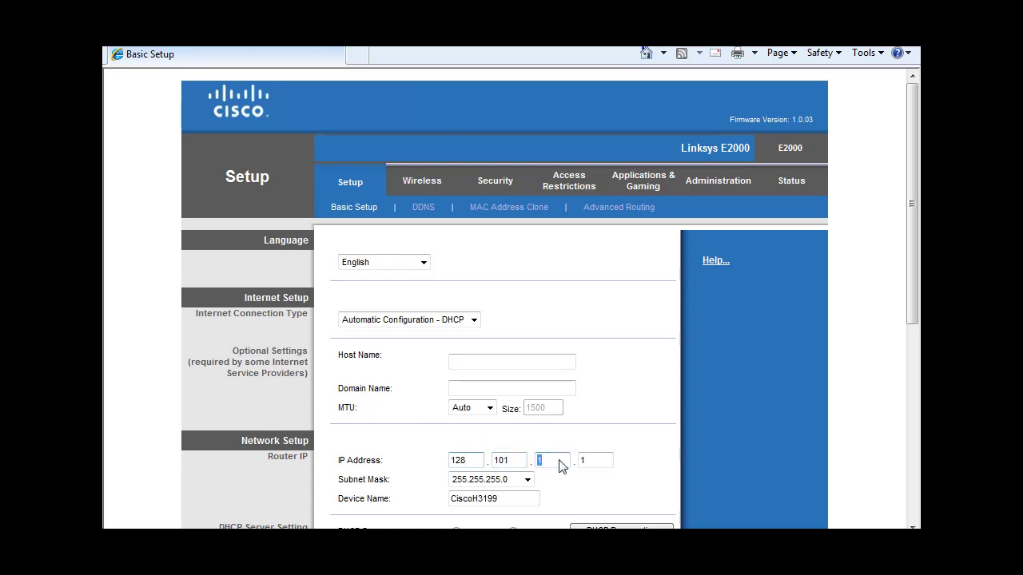
type("101")
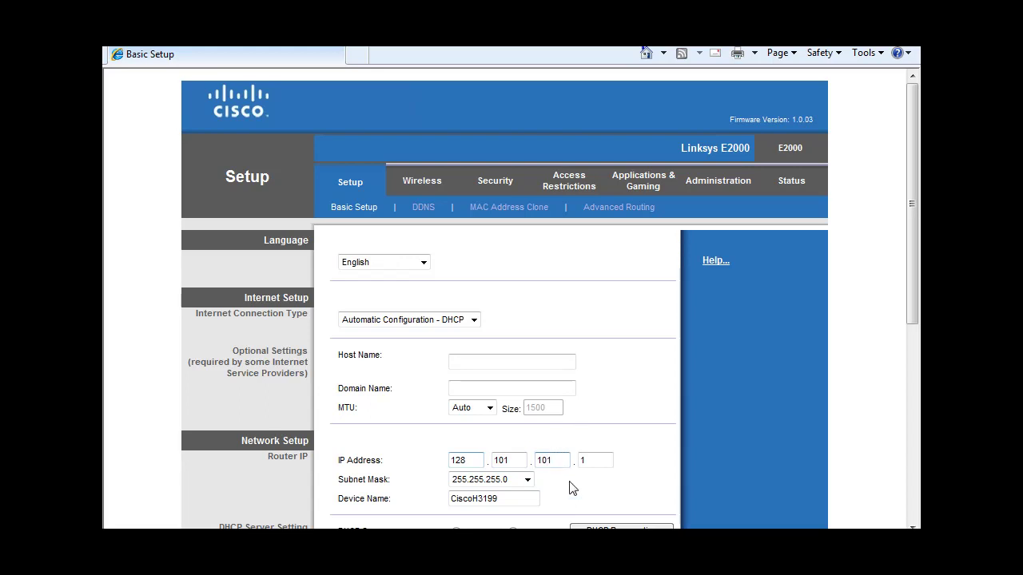
left_click(528, 480)
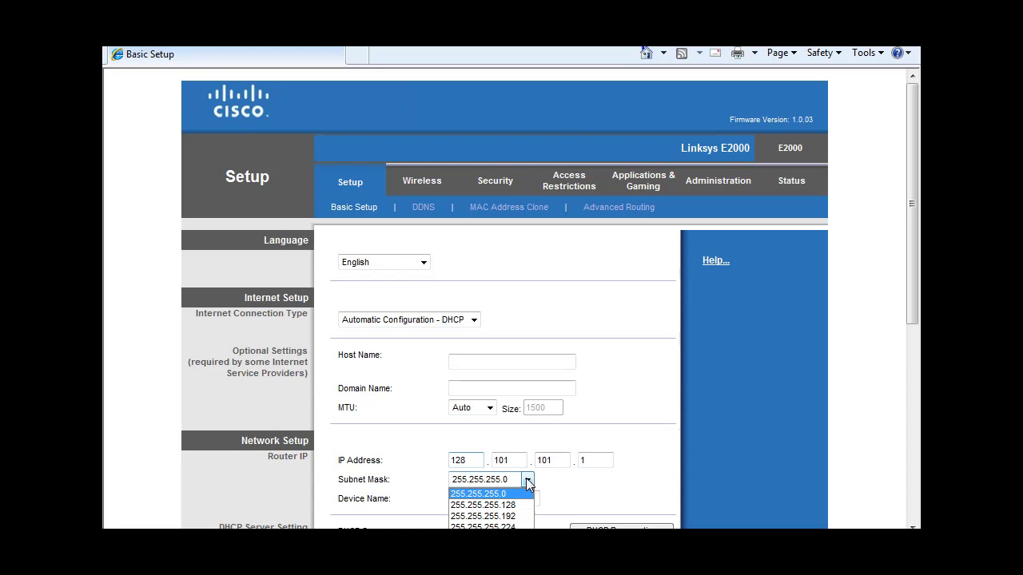
left_click(528, 480)
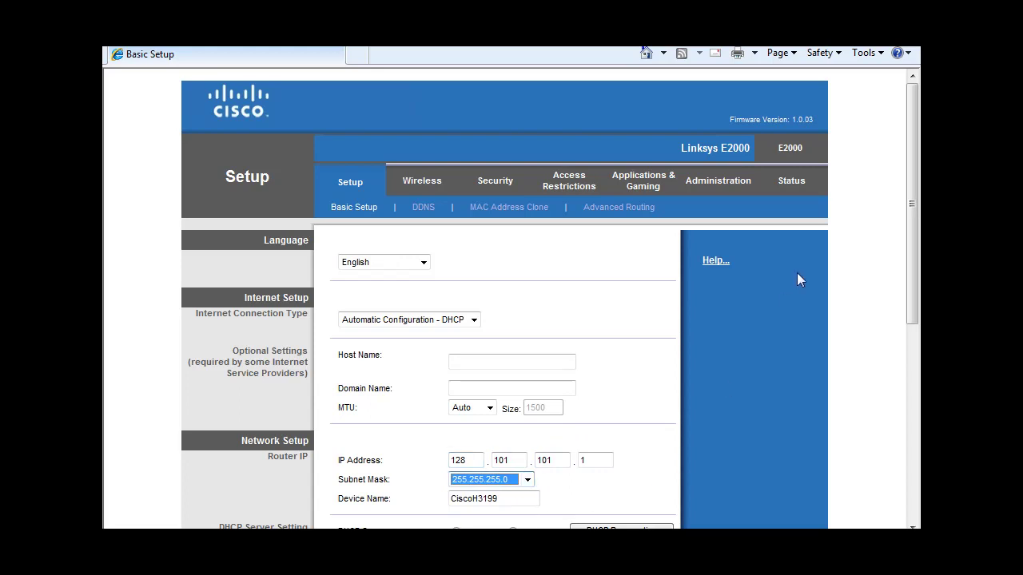
Scroll to the bottom of Basic Setup and save the new router IP settings
left_click_drag(916, 169, 915, 262)
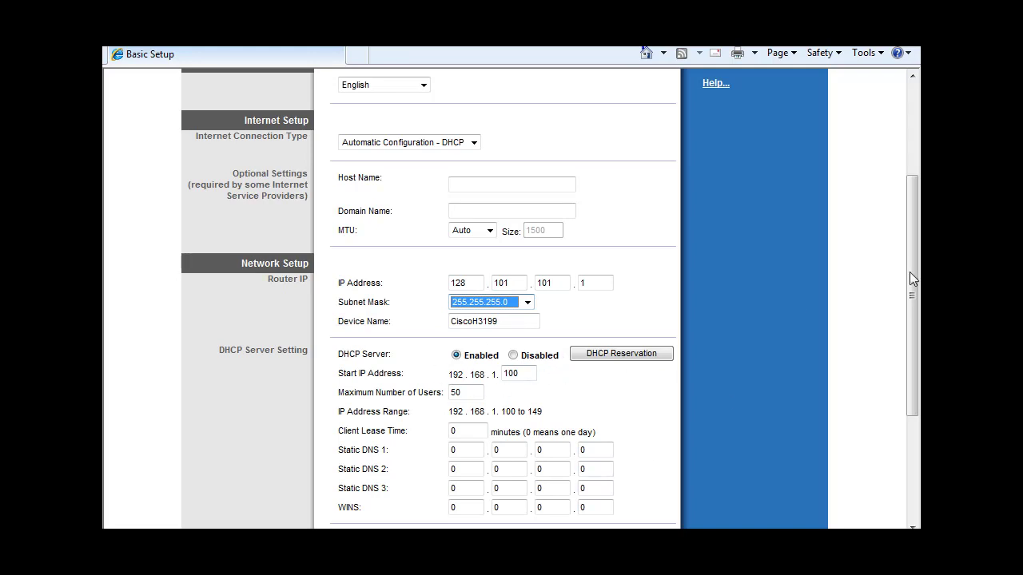
left_click_drag(913, 278, 874, 400)
left_click(524, 513)
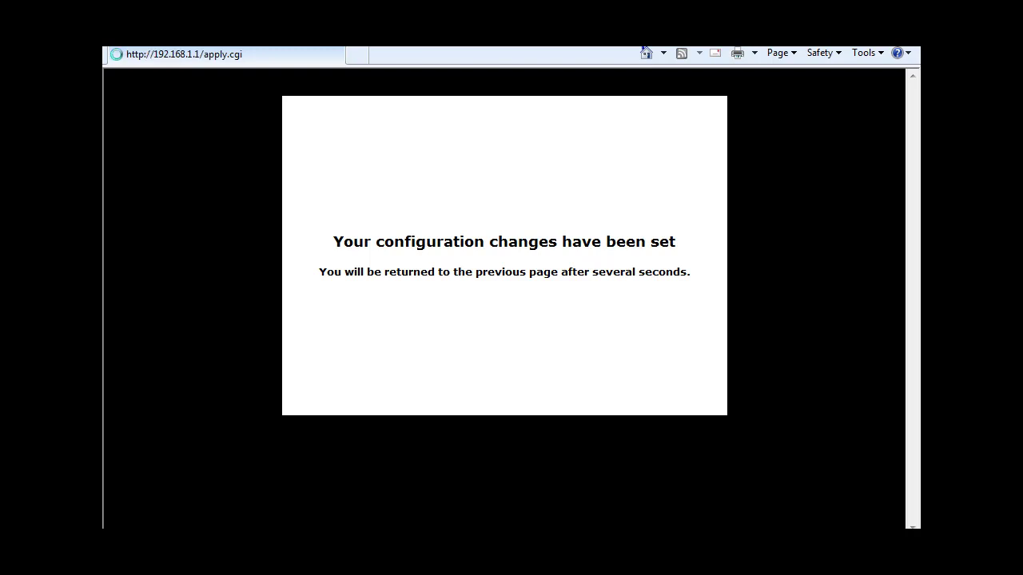
Log back in at 128.101.101.1 and check the DHCP range now reads 128.101.101.100–149
key("super")
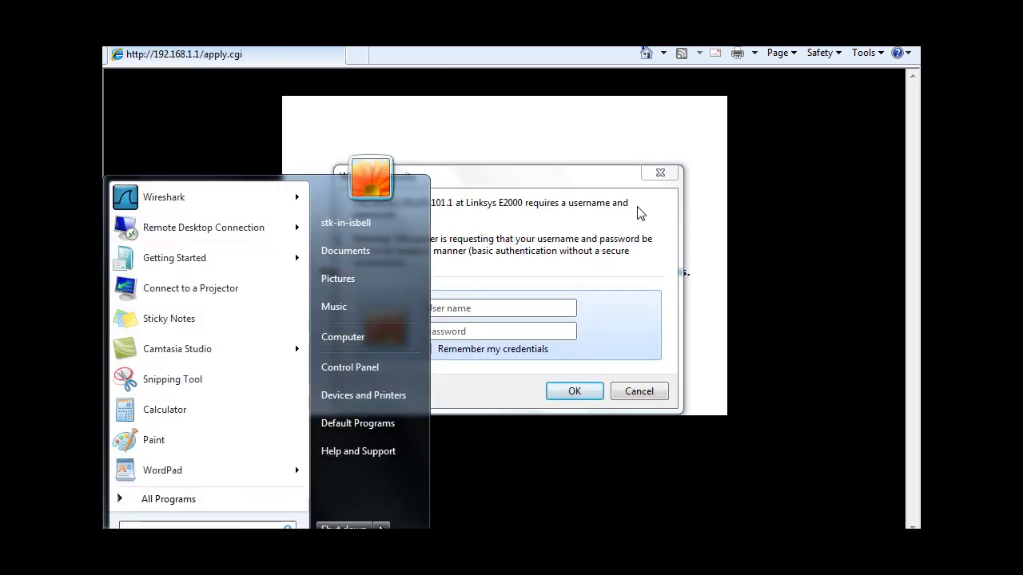
left_click(567, 257)
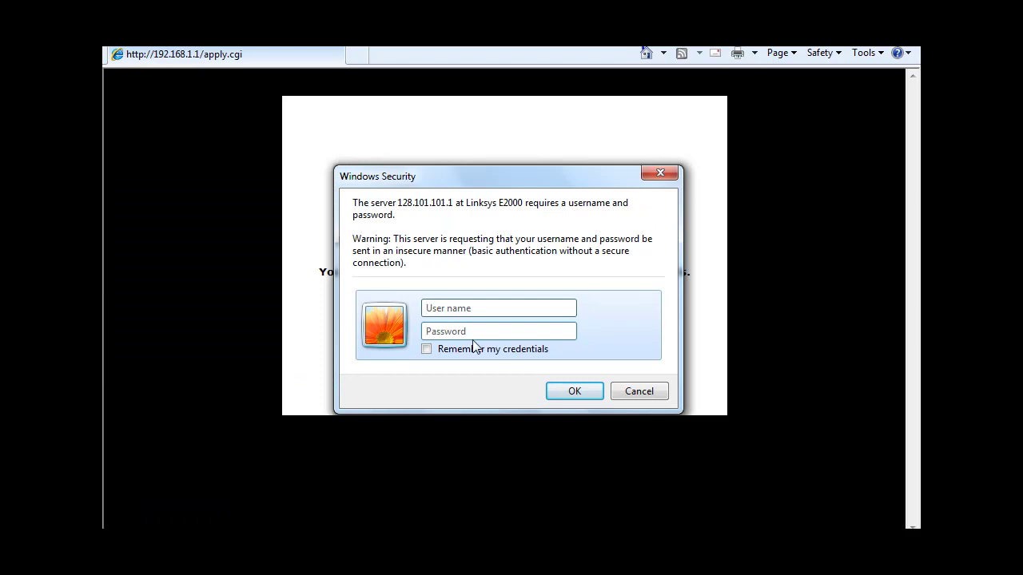
left_click(631, 393)
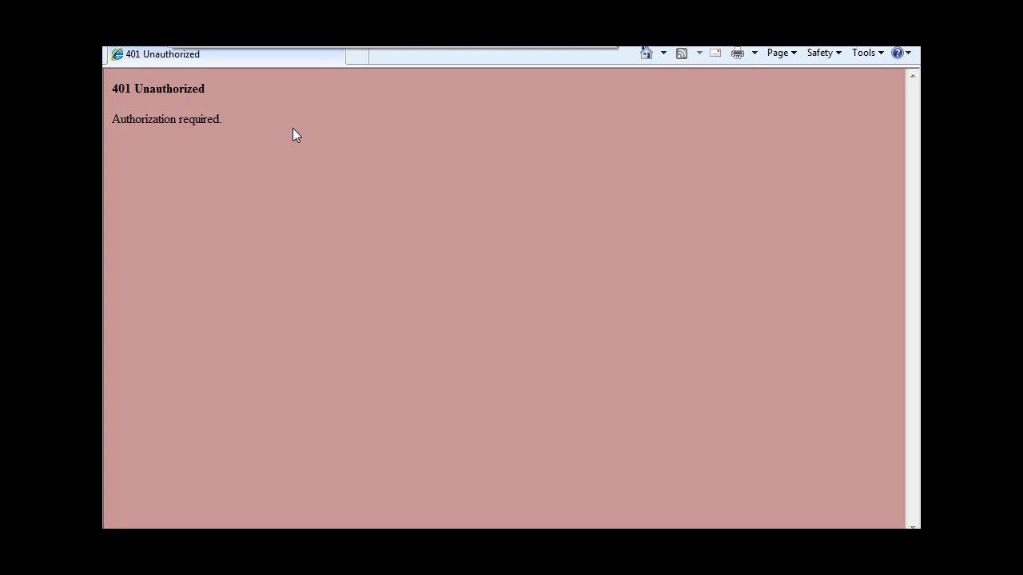
left_click(430, 330)
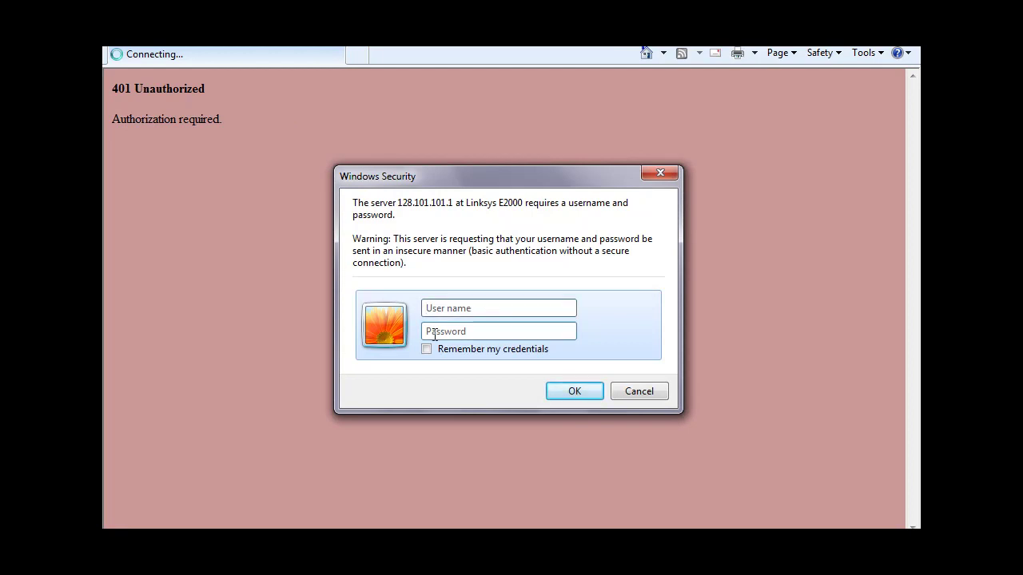
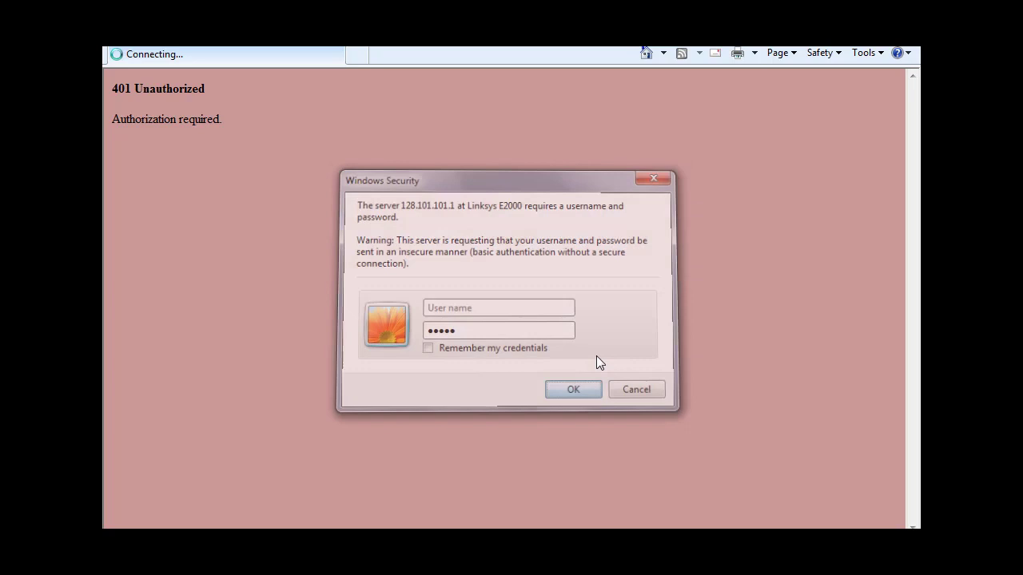
key("Return")
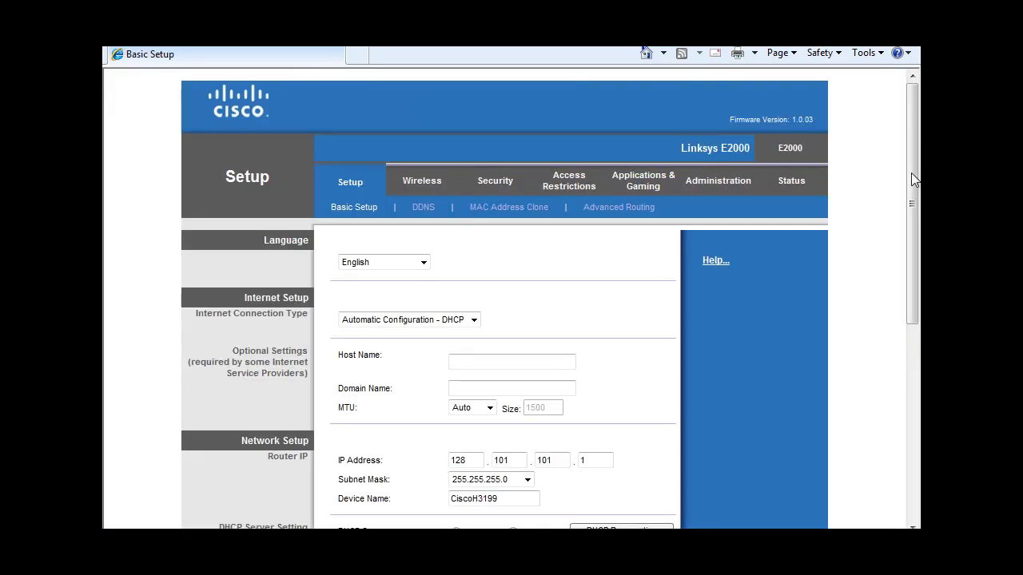
left_click_drag(914, 179, 912, 270)
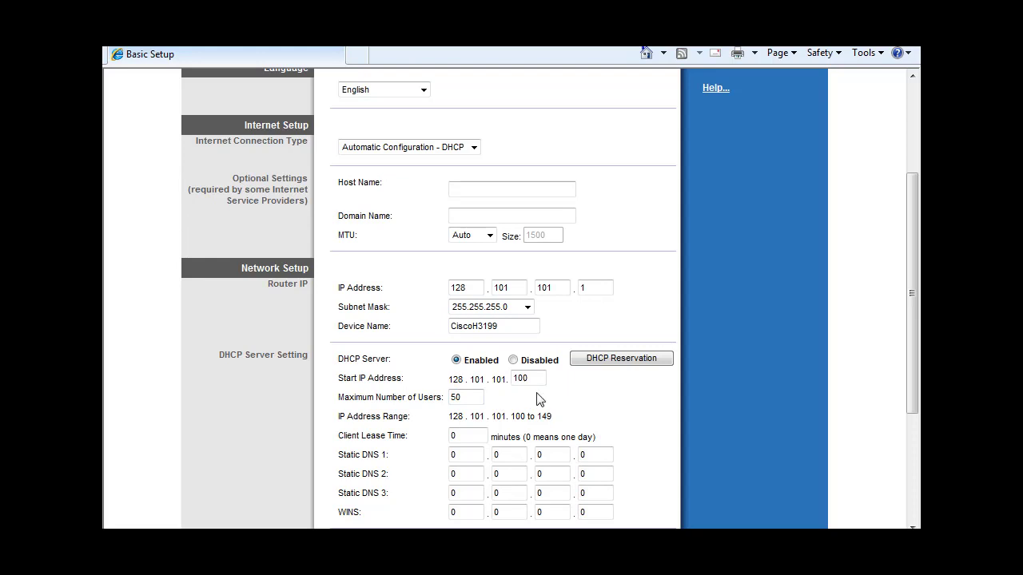
key("super")
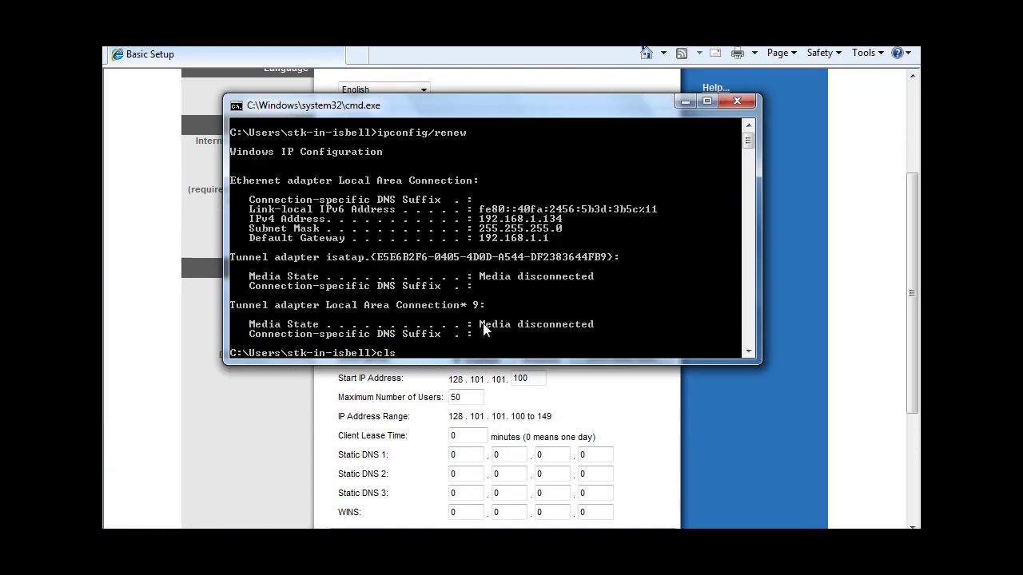
Clear the console and run ipconfig /all and ipconfig, showing 128.101.101.117 with gateway 128.101.101.1
type("cls")
key("Return")
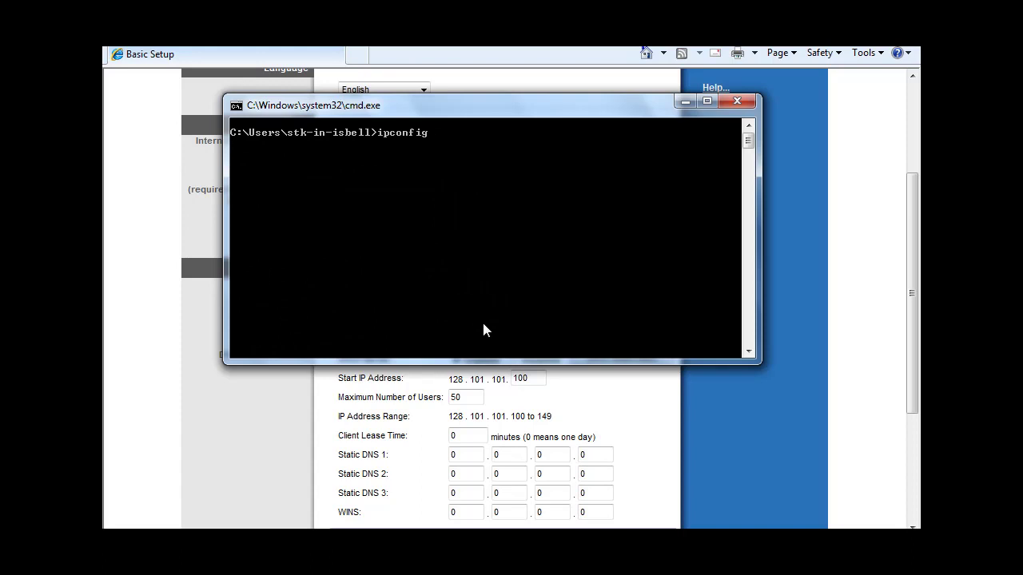
type("ipconfig /all")
key("Return")
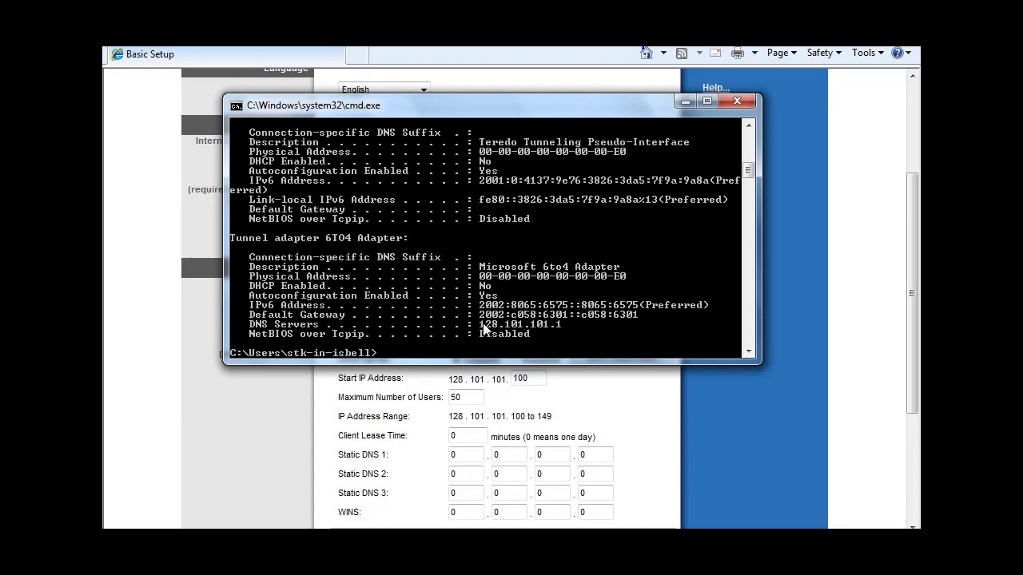
key("Up")
key("Return")
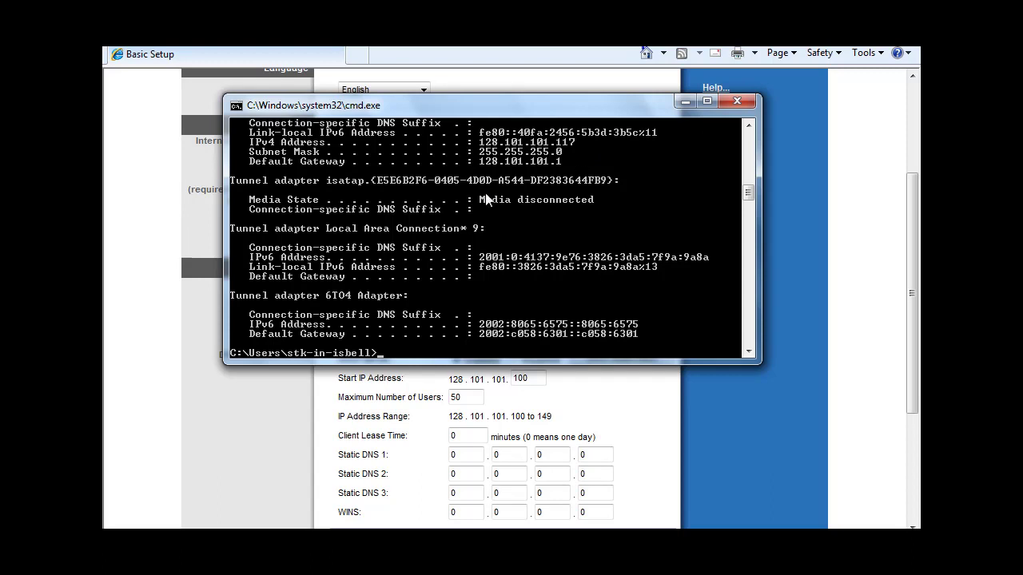
left_click_drag(627, 102, 634, 227)
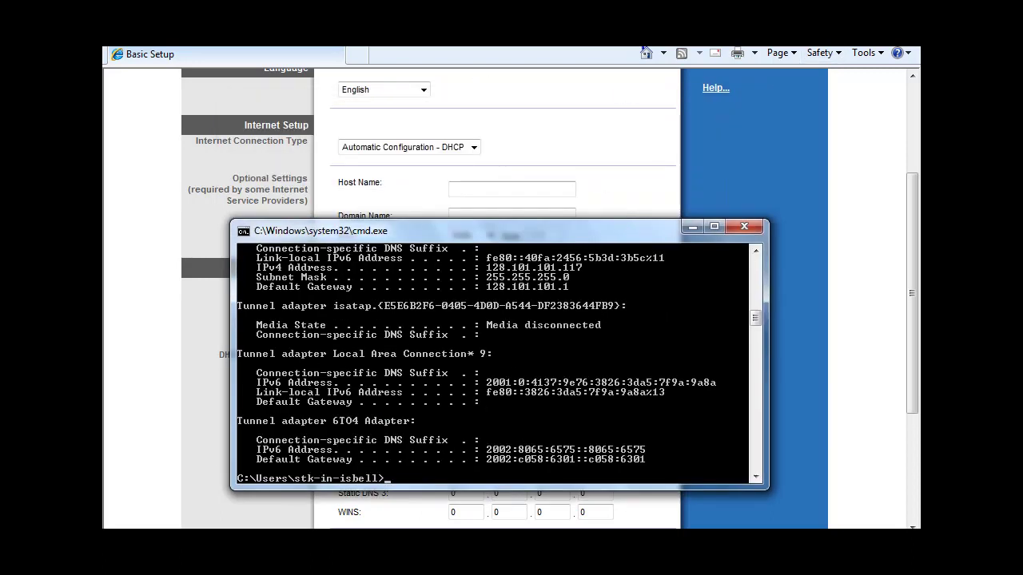
key("super")
Launch Internet Explorer and get past the Linksys welcome and not-secure warning pages
left_click(148, 502)
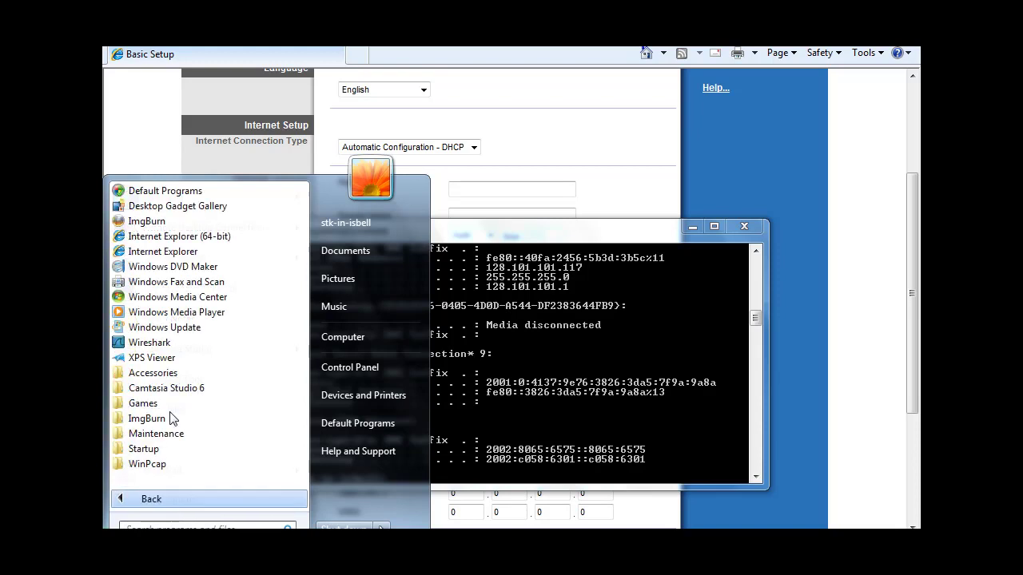
left_click(160, 251)
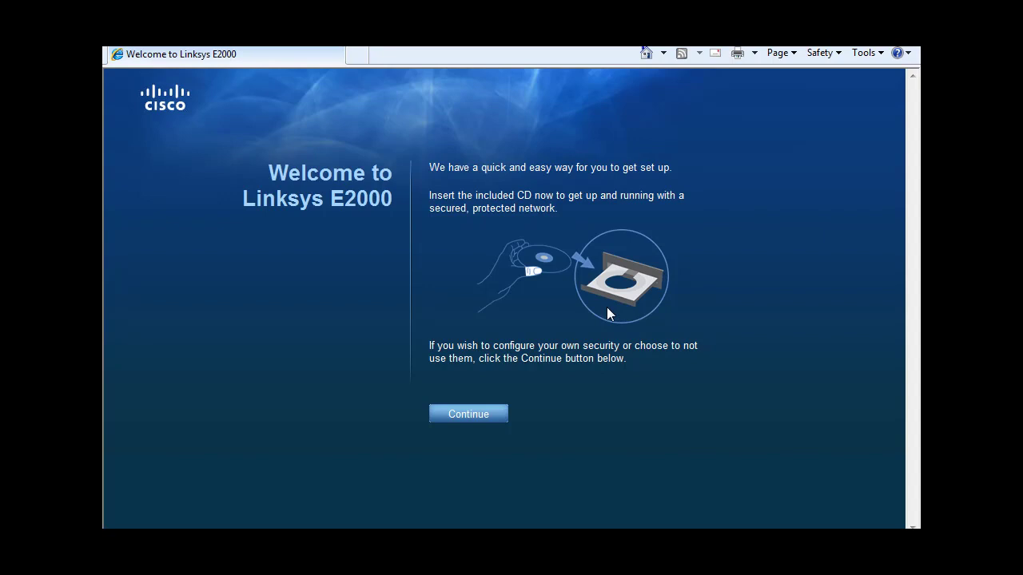
left_click(480, 414)
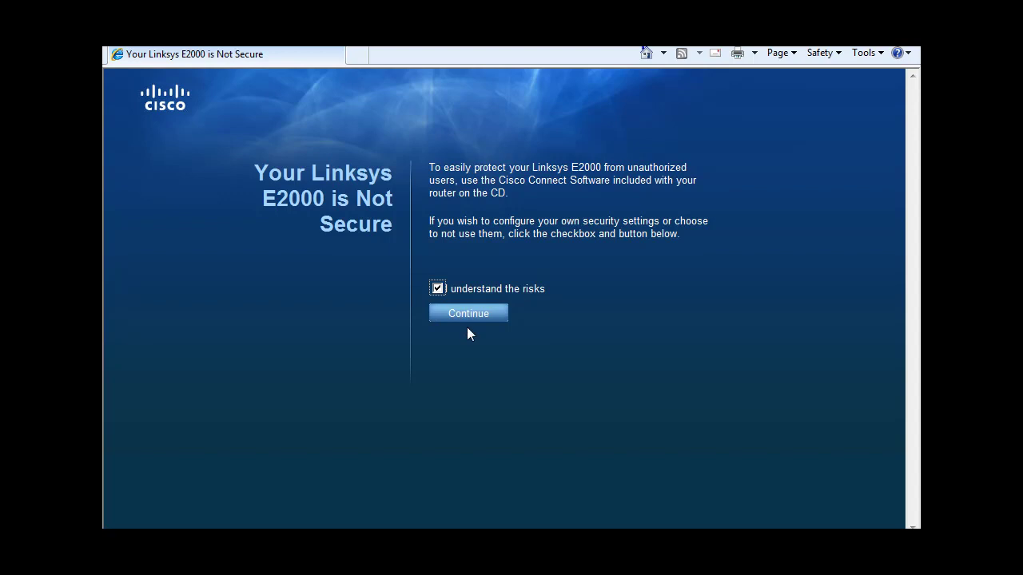
left_click(469, 318)
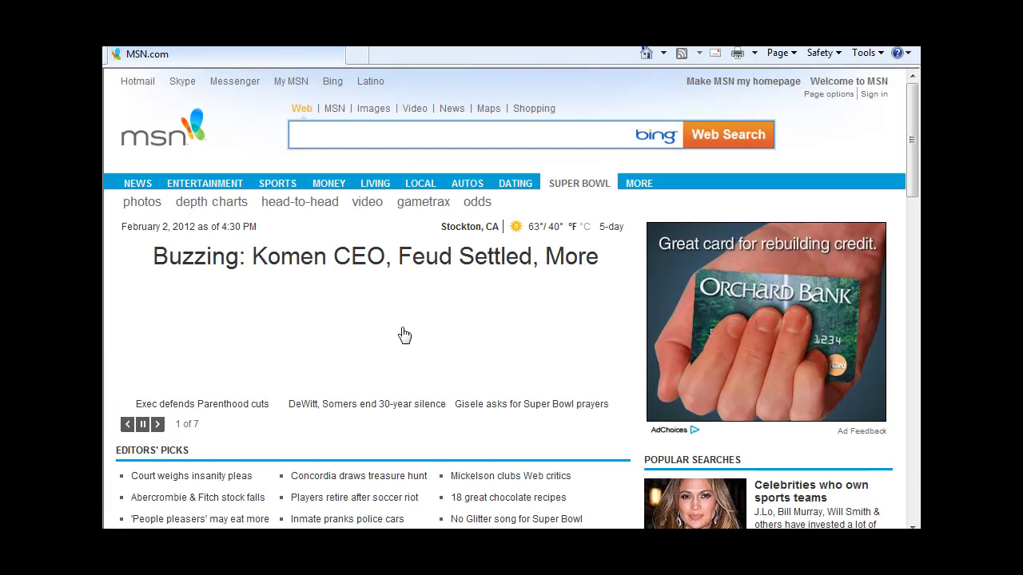
Close the command prompt and open a fresh Internet Explorer window on MSN.com
key("alt+Tab")
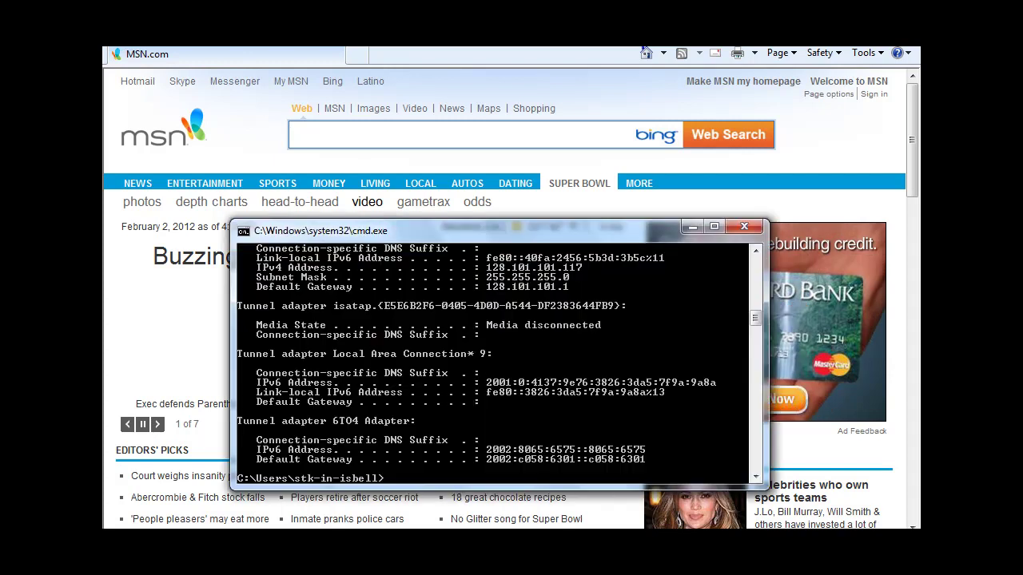
left_click(744, 228)
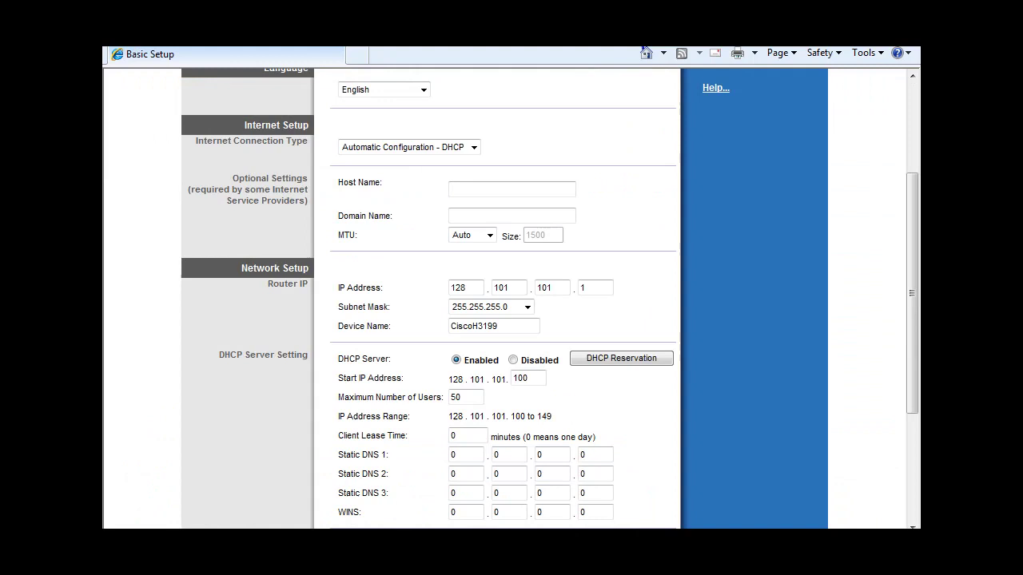
key("super")
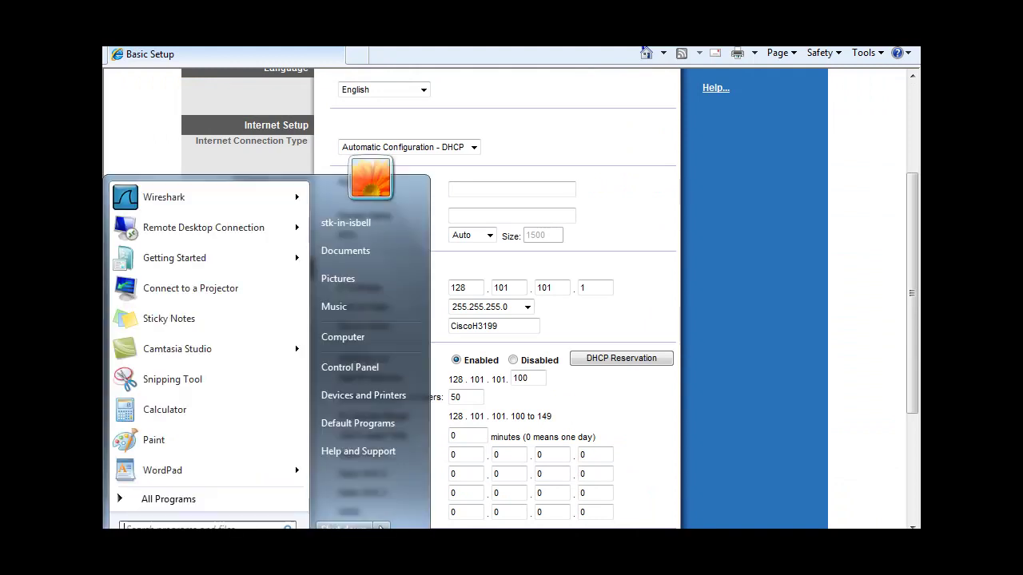
left_click(150, 502)
left_click(179, 254)
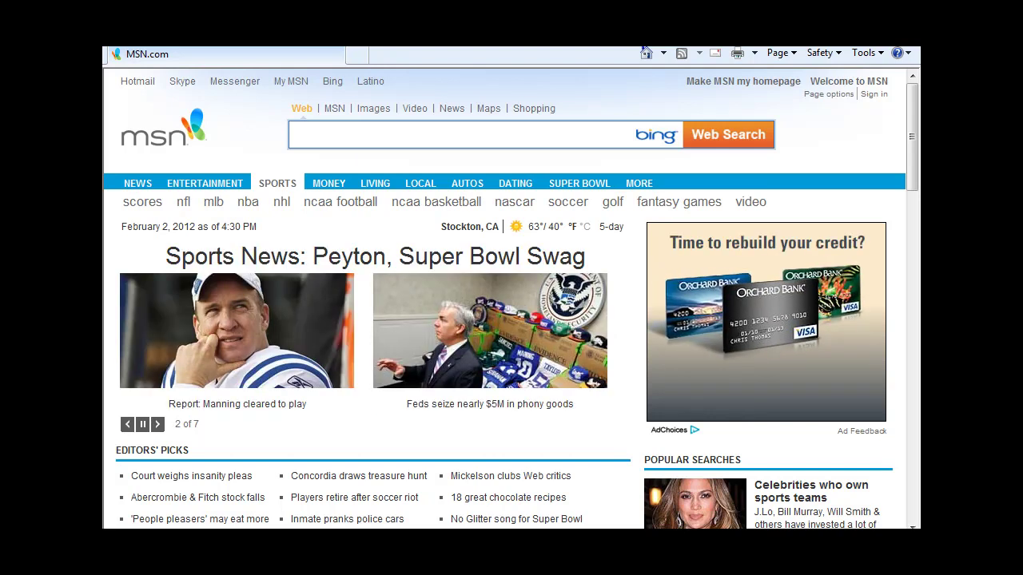
Browse to the router at 128.101.101.1 and view its Status page
type("12")
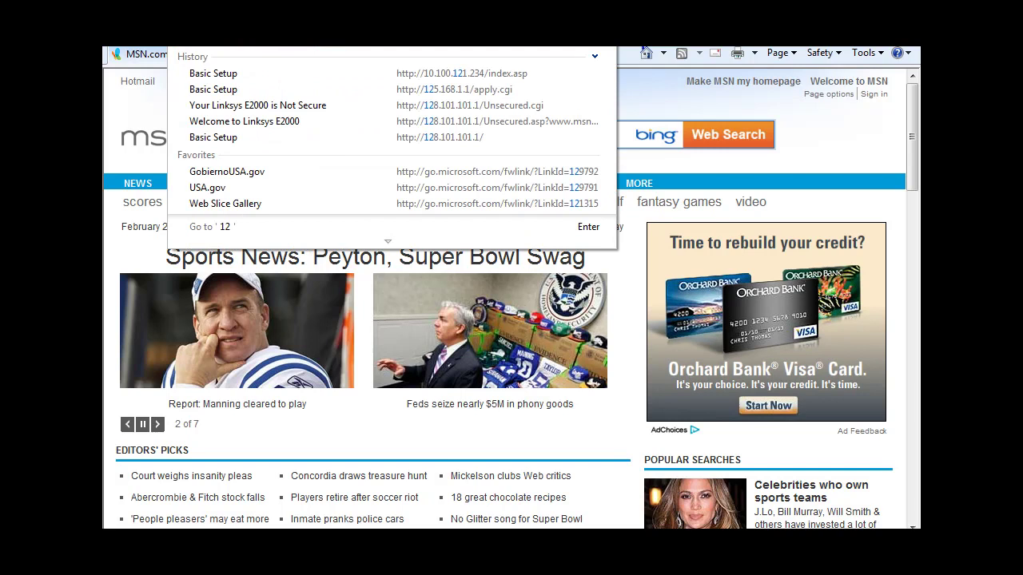
type("8.101.101.1/")
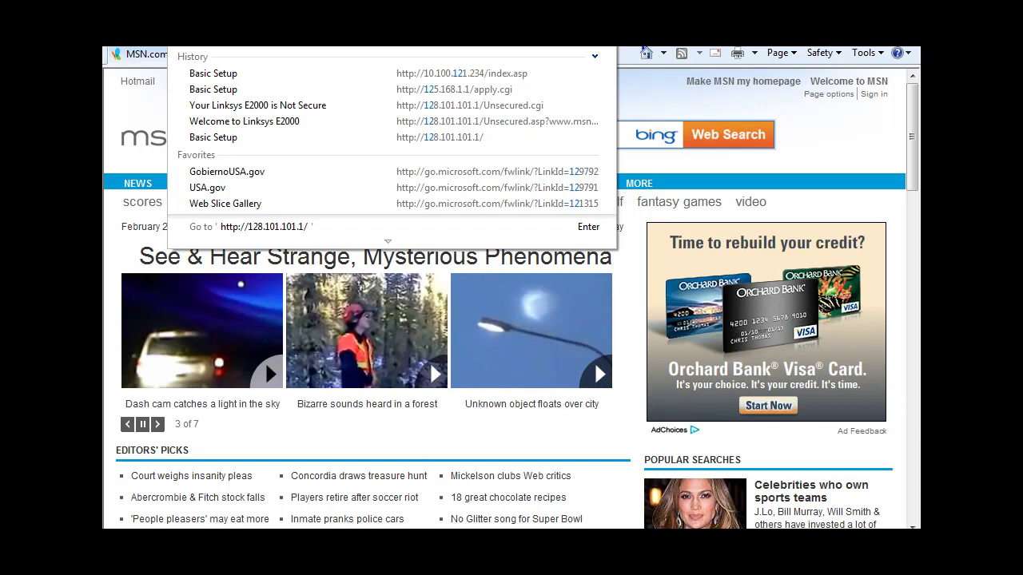
key("Return")
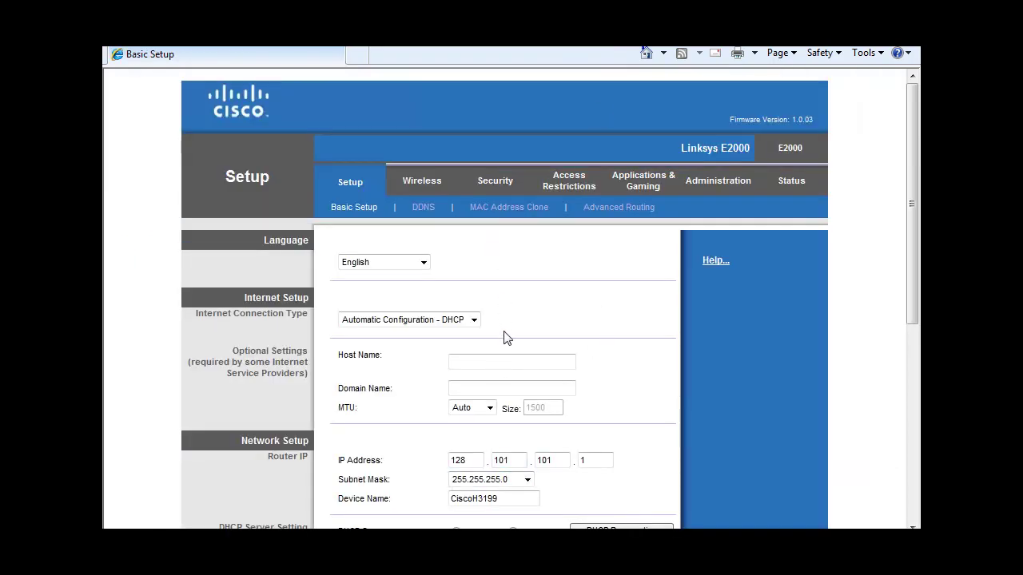
left_click(797, 182)
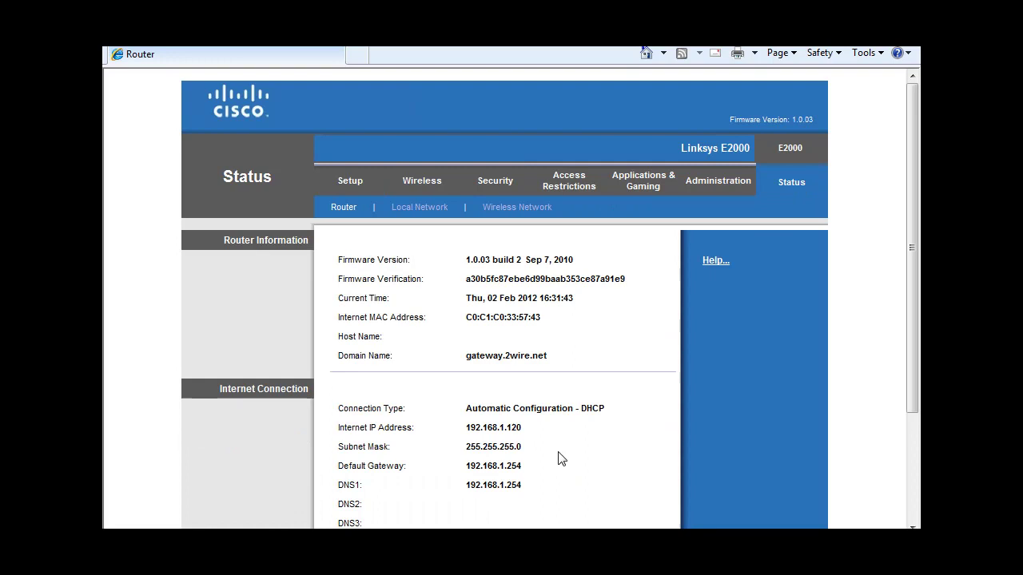
Read the Internet Connection details on Status > Router, then return to Basic Setup
left_click_drag(912, 196, 907, 266)
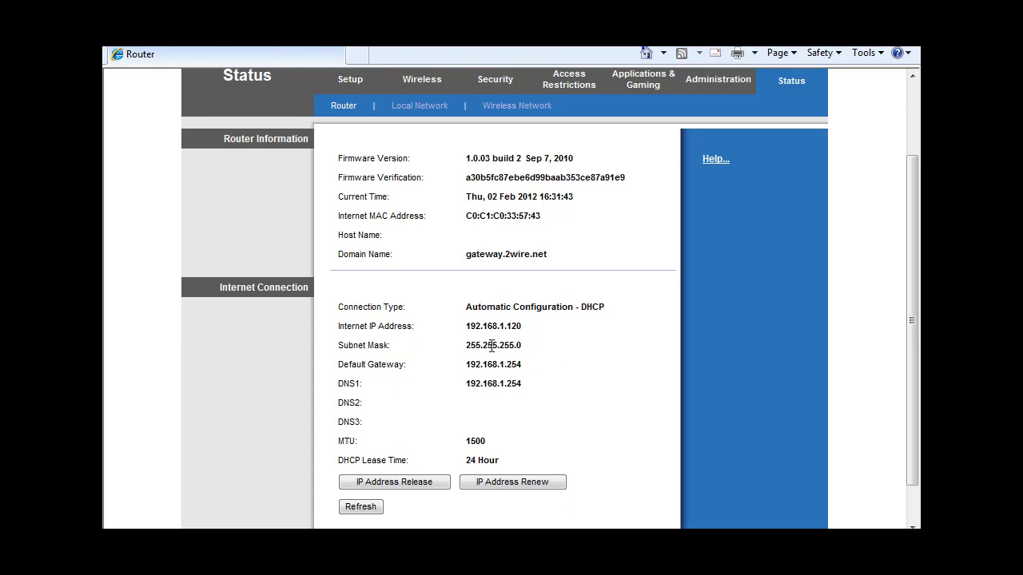
scroll(908, 213, "up", 2)
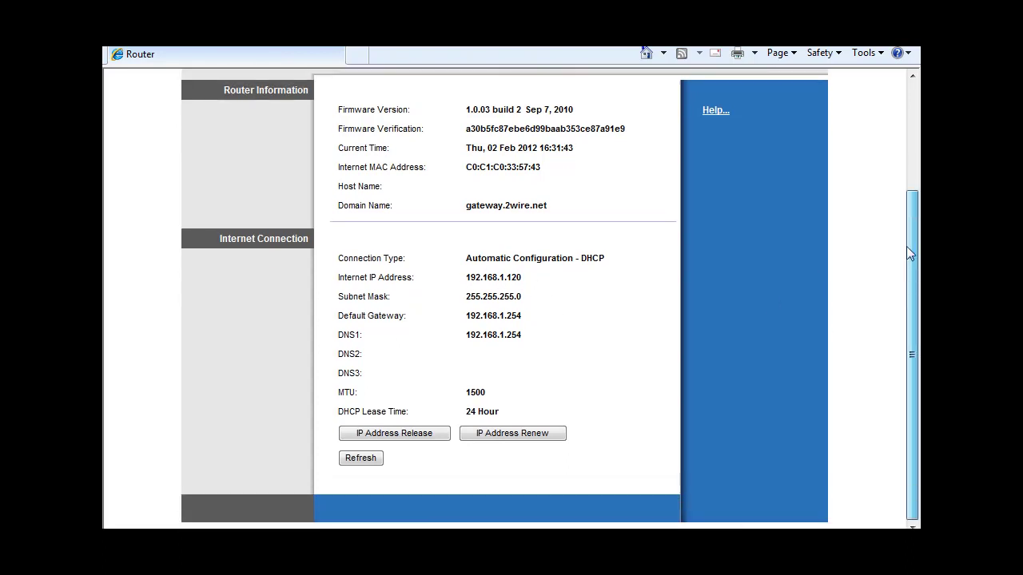
left_click(351, 181)
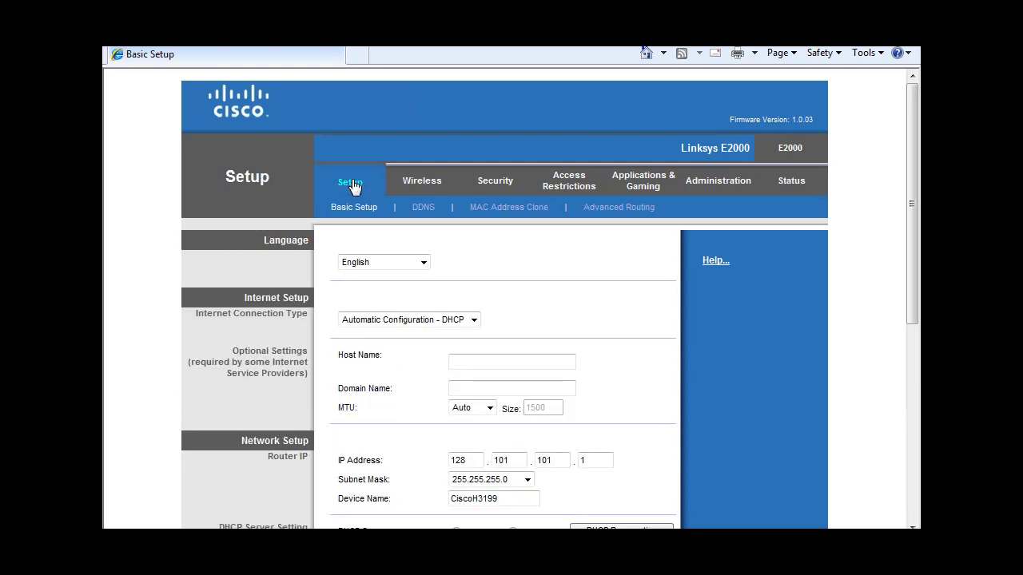
left_click_drag(908, 244, 904, 348)
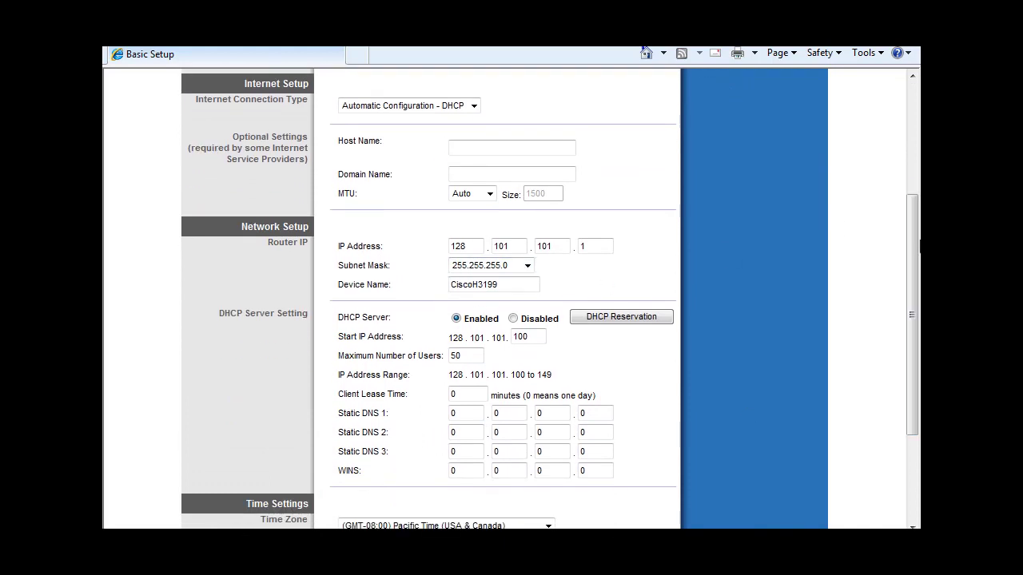
scroll(919, 244, "up", 3)
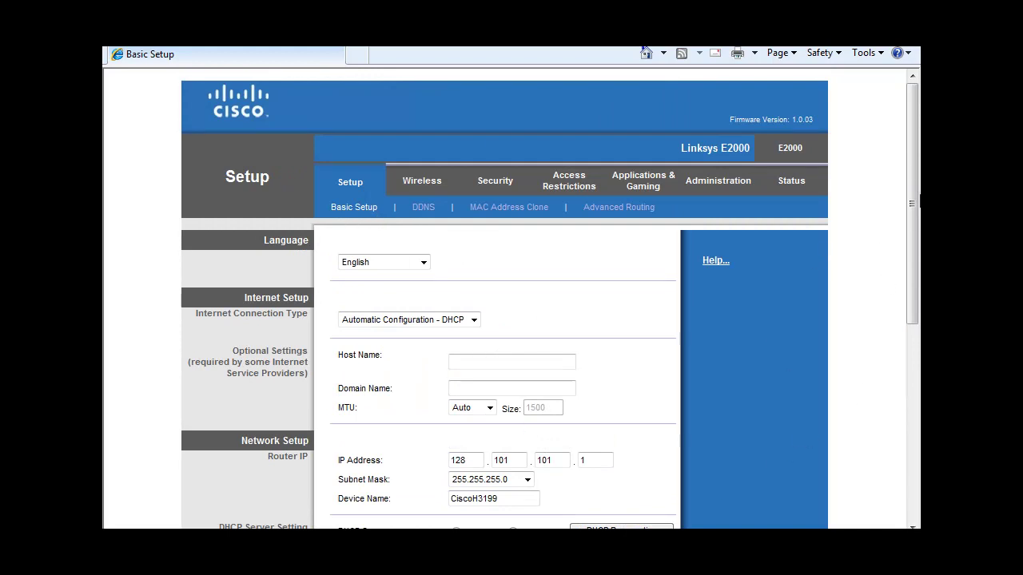
left_click_drag(912, 169, 897, 289)
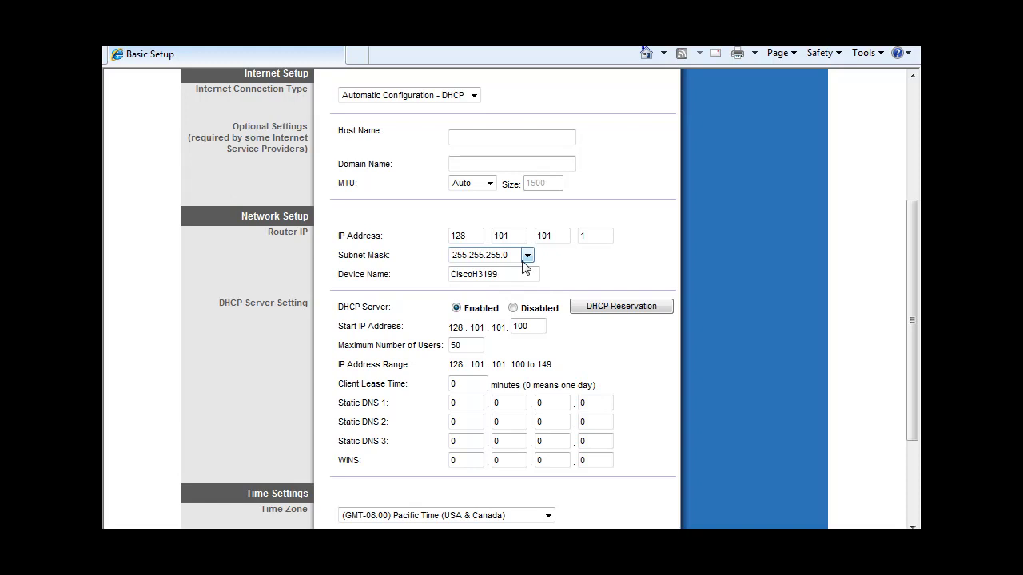
Run ipconfig in a command prompt to confirm IPv4 128.101.101.117 and gateway 128.101.101.1, then close it
key("super")
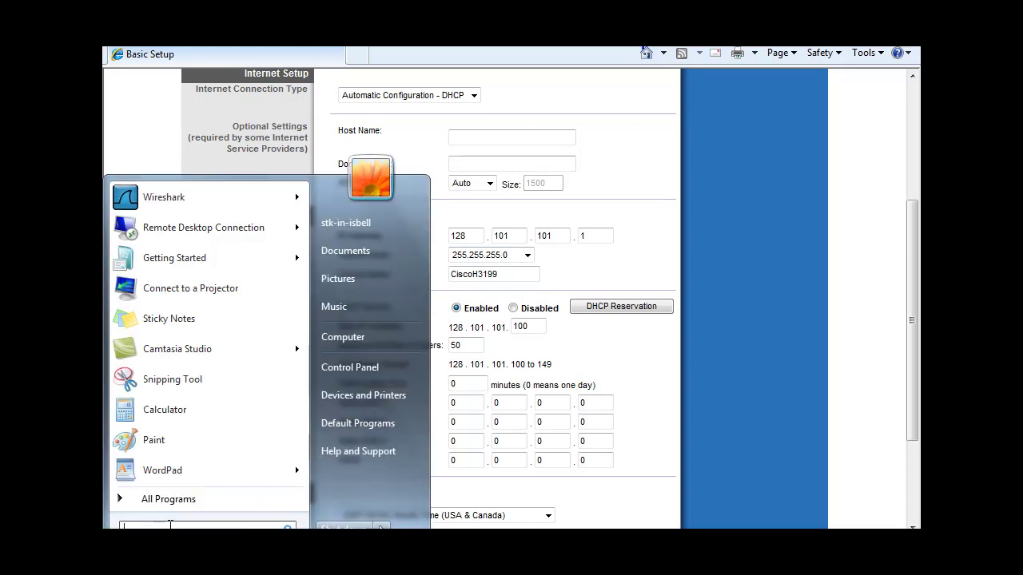
type("cmd")
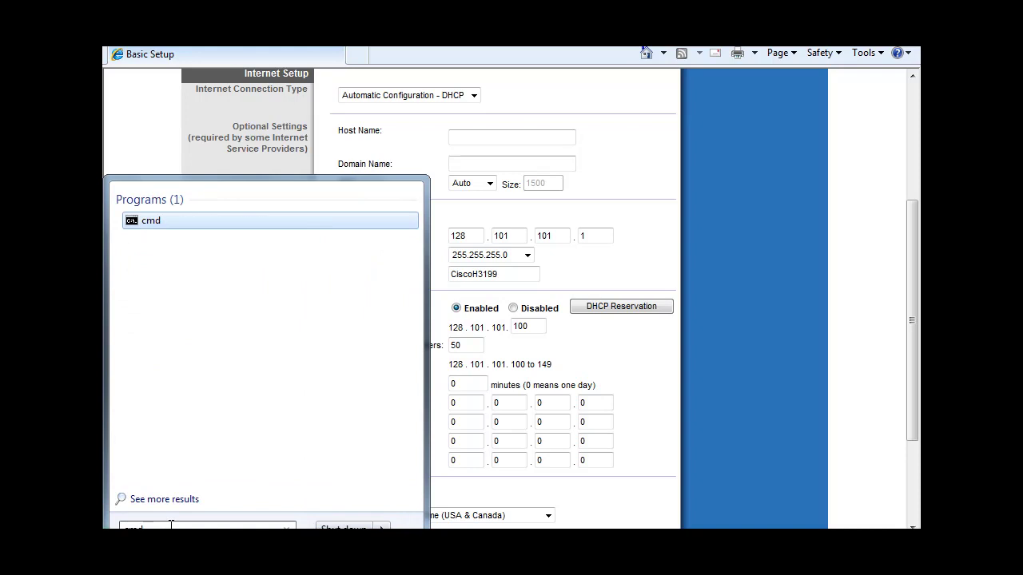
key("Return")
type("i")
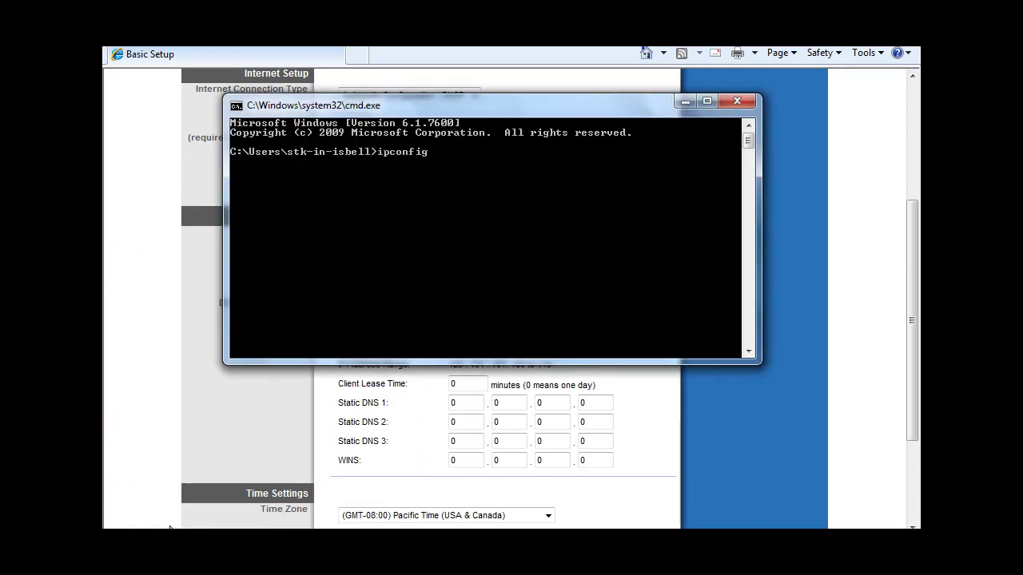
type("pconfig")
key("Return")
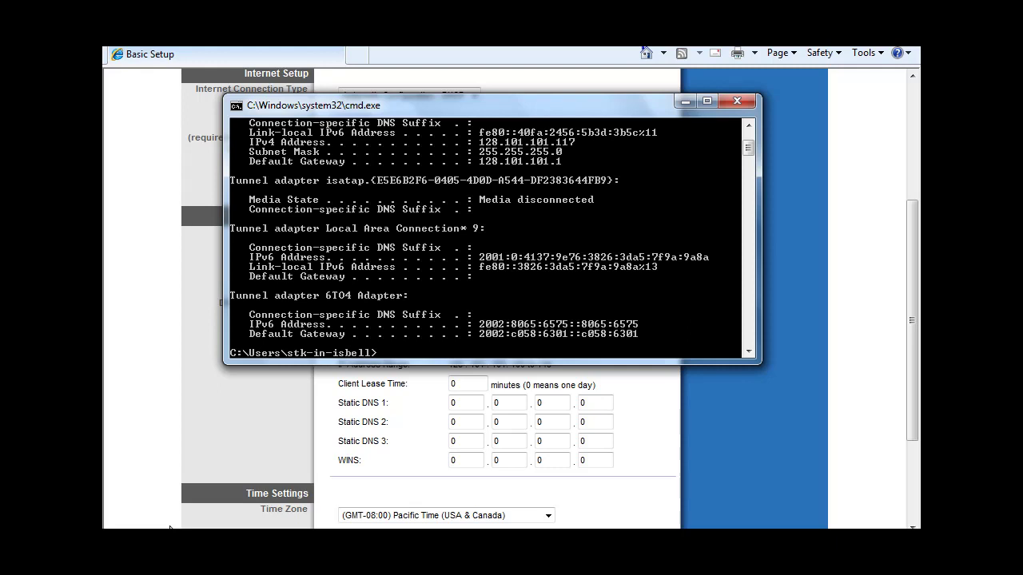
scroll(563, 121, "down", 1)
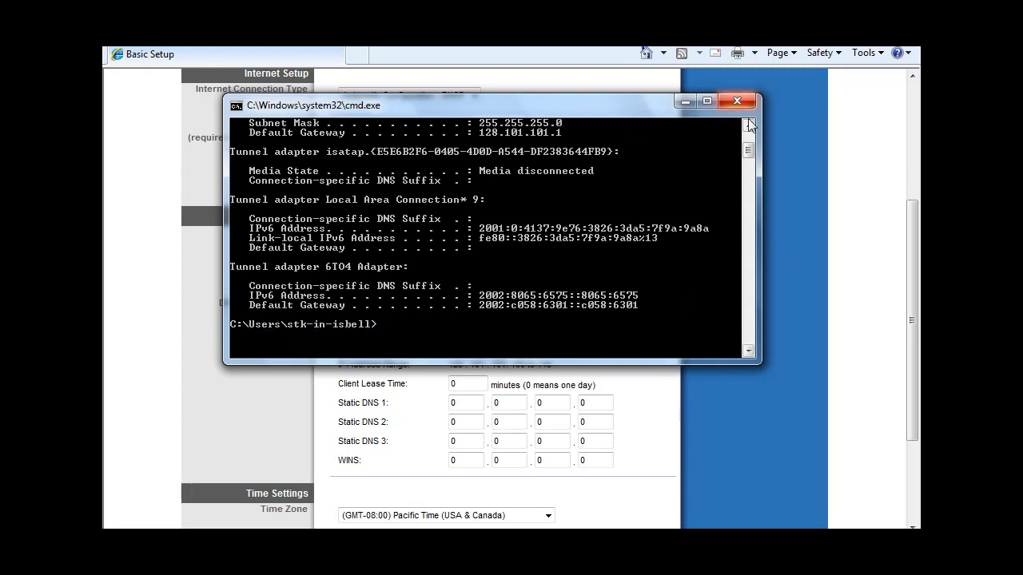
scroll(671, 184, "up", 4)
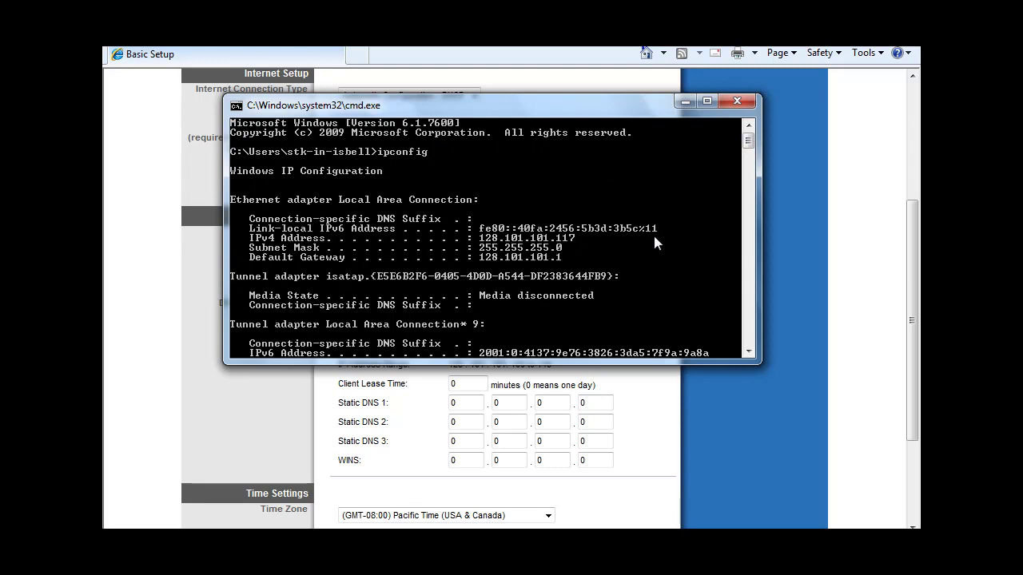
left_click(736, 102)
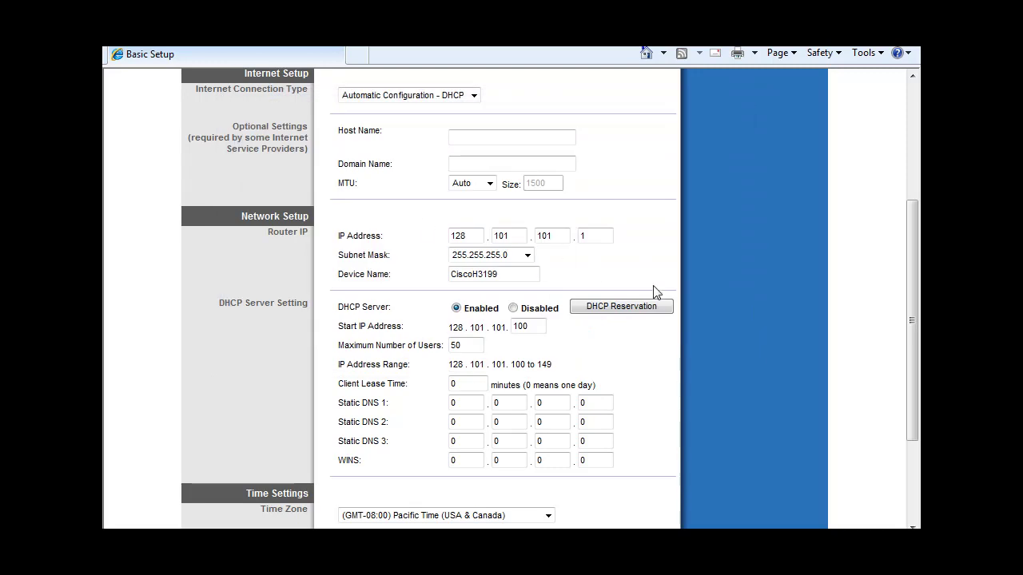
Open a new Internet Explorer window and load Google to confirm internet access
left_click(513, 420)
scroll(912, 251, "up", 3)
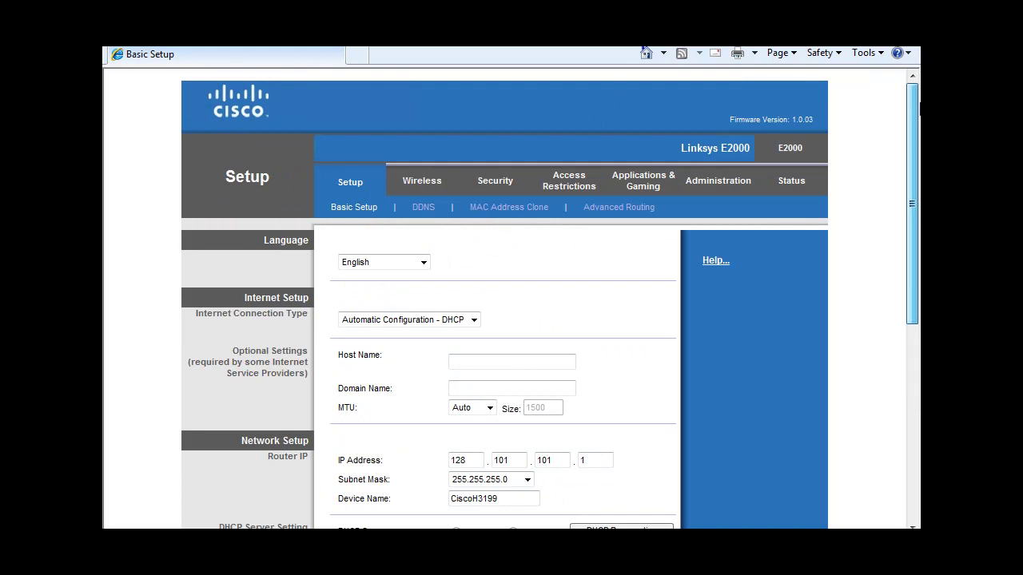
key("super")
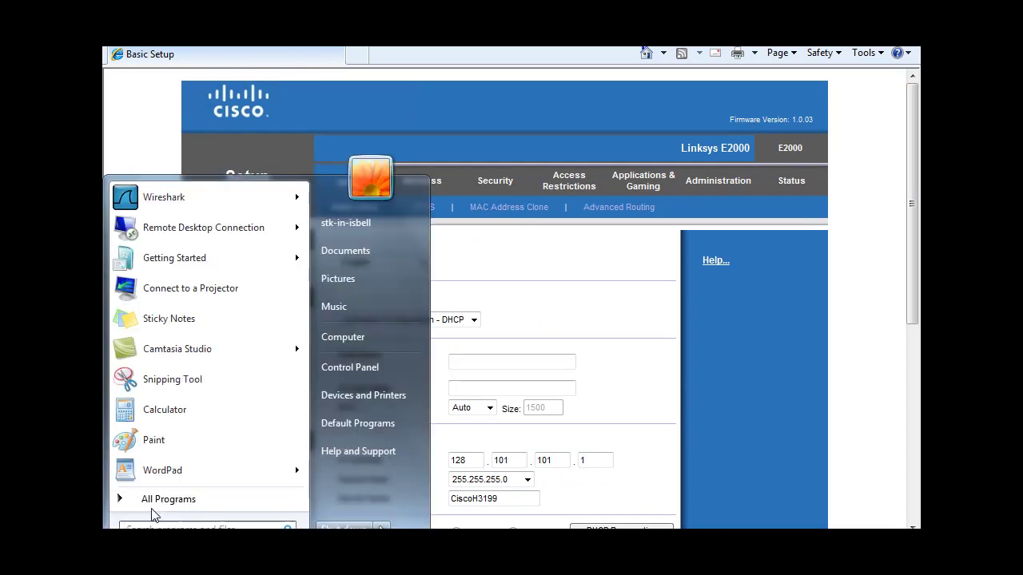
left_click(152, 498)
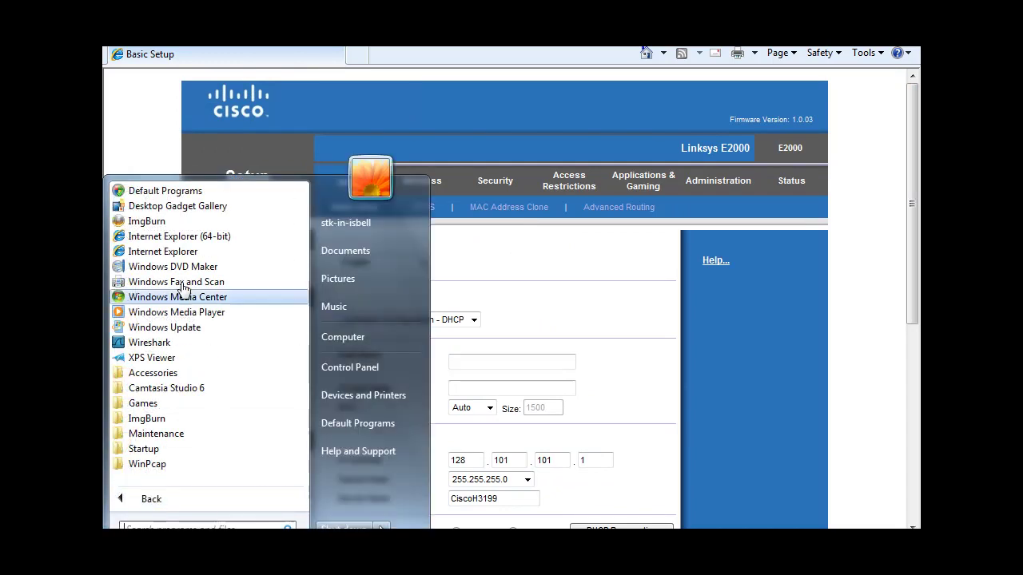
left_click(155, 254)
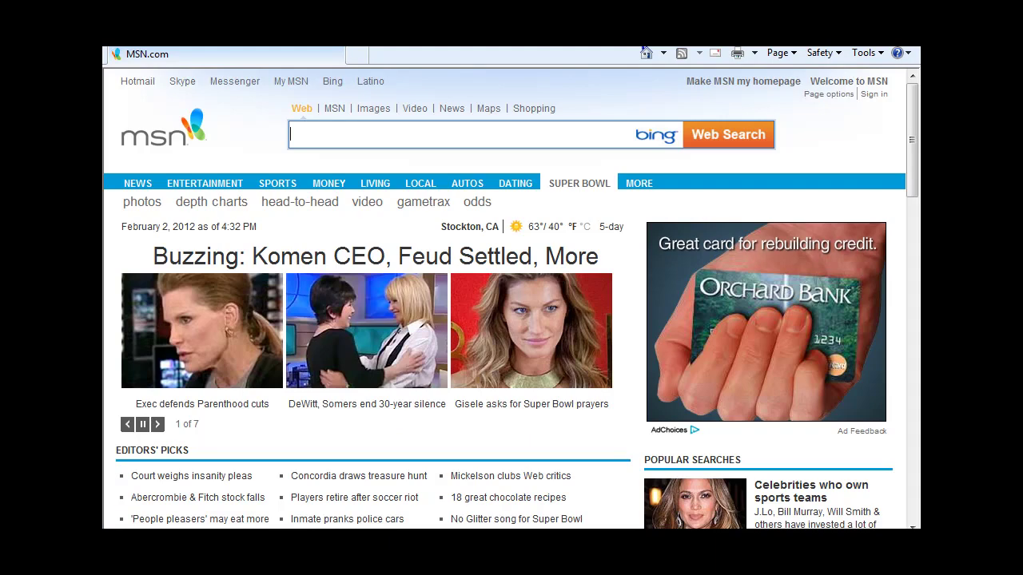
type("google.com")
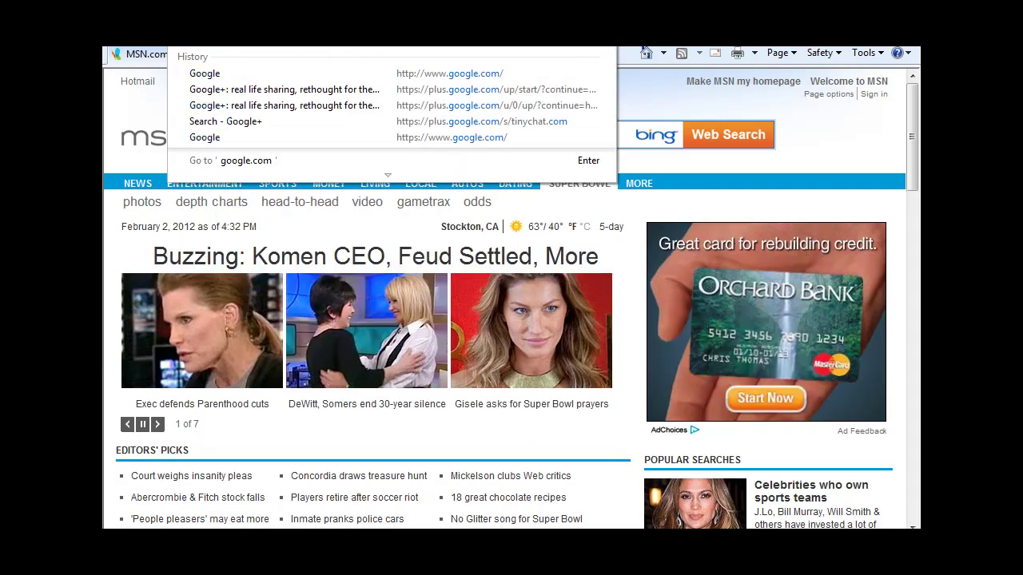
key("Return")
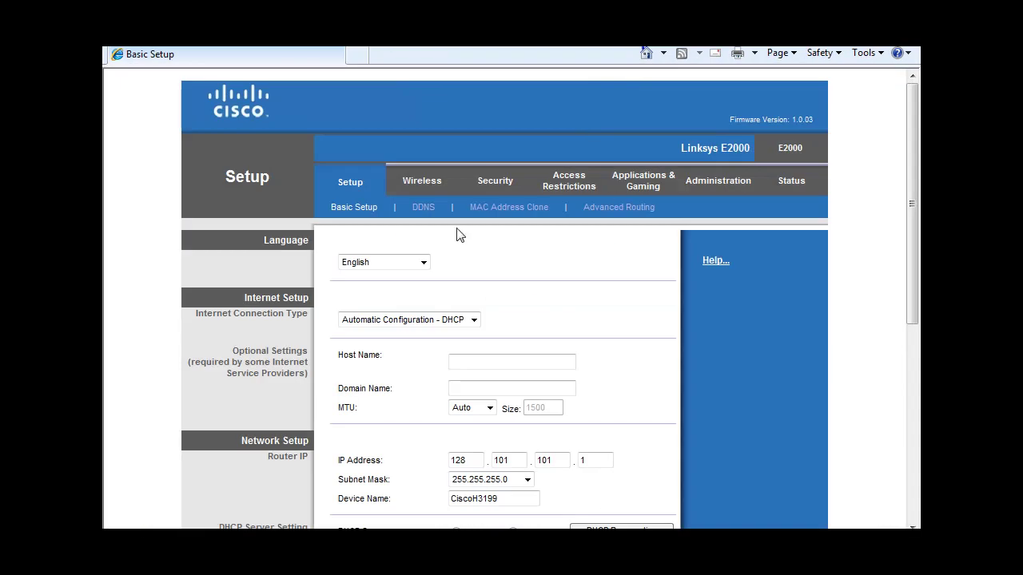
Set the wireless Network Mode to Wireless-N Only under Manual configuration and save it
left_click(430, 182)
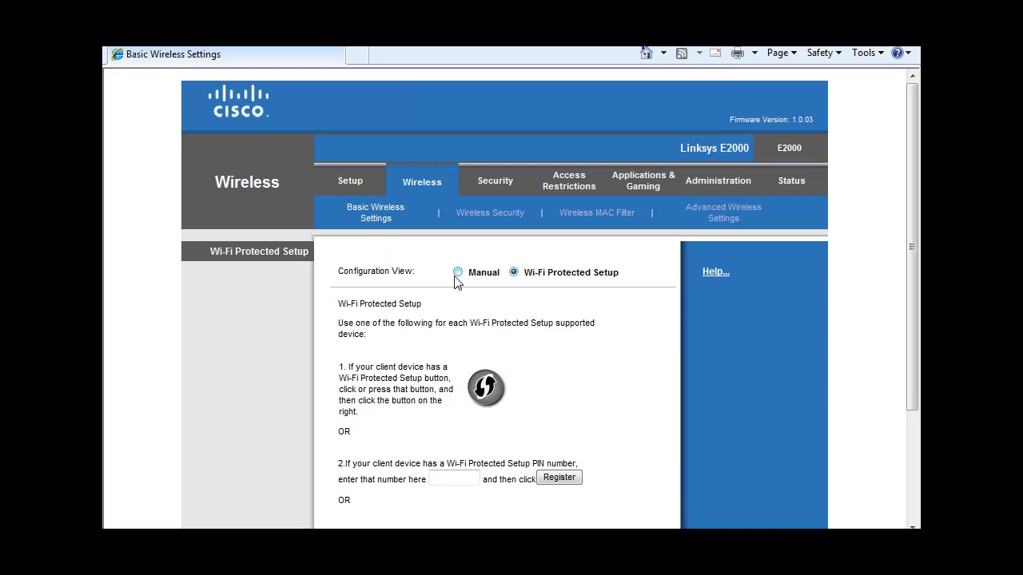
left_click(458, 273)
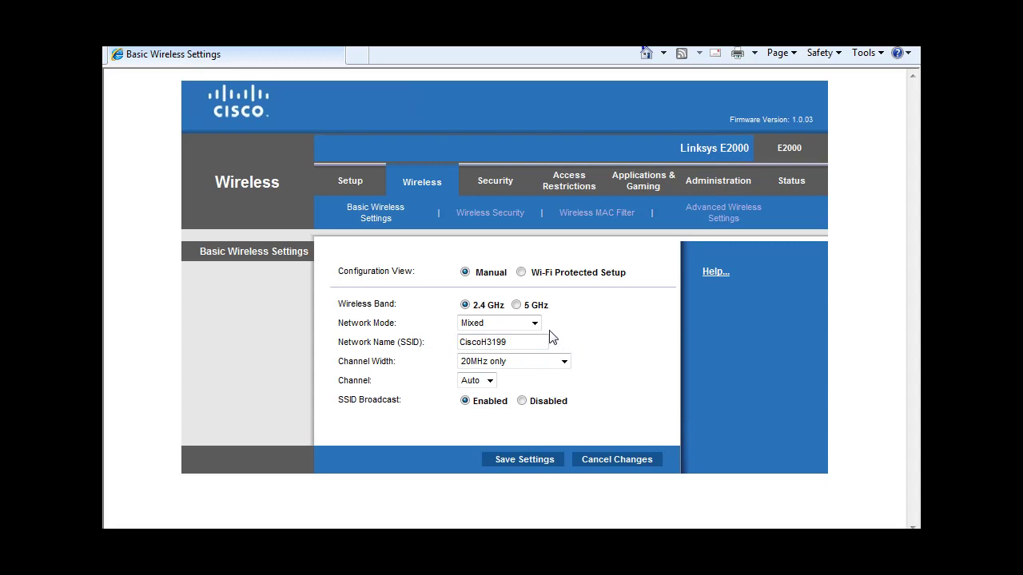
left_click(534, 324)
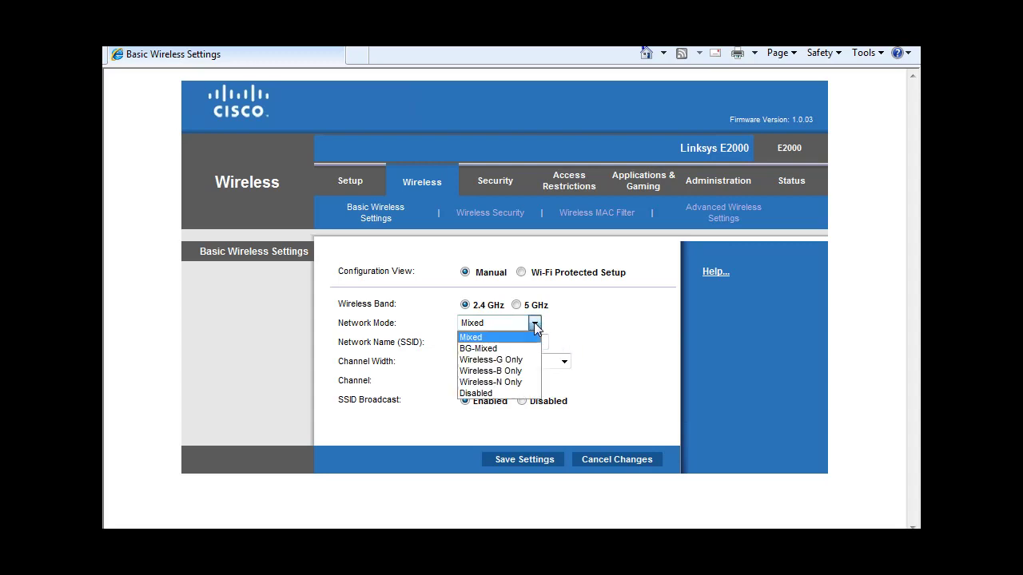
left_click(490, 382)
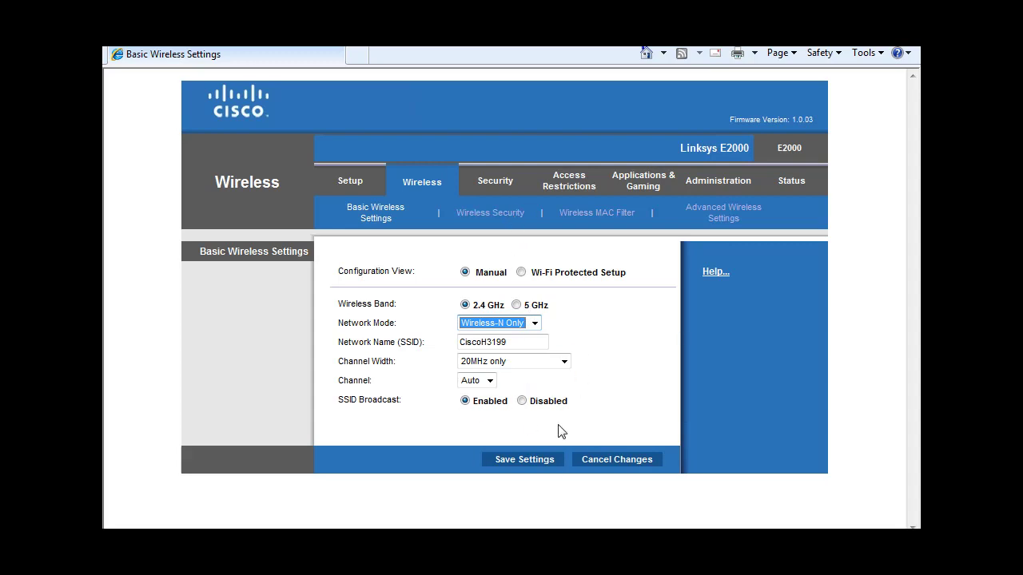
left_click(524, 464)
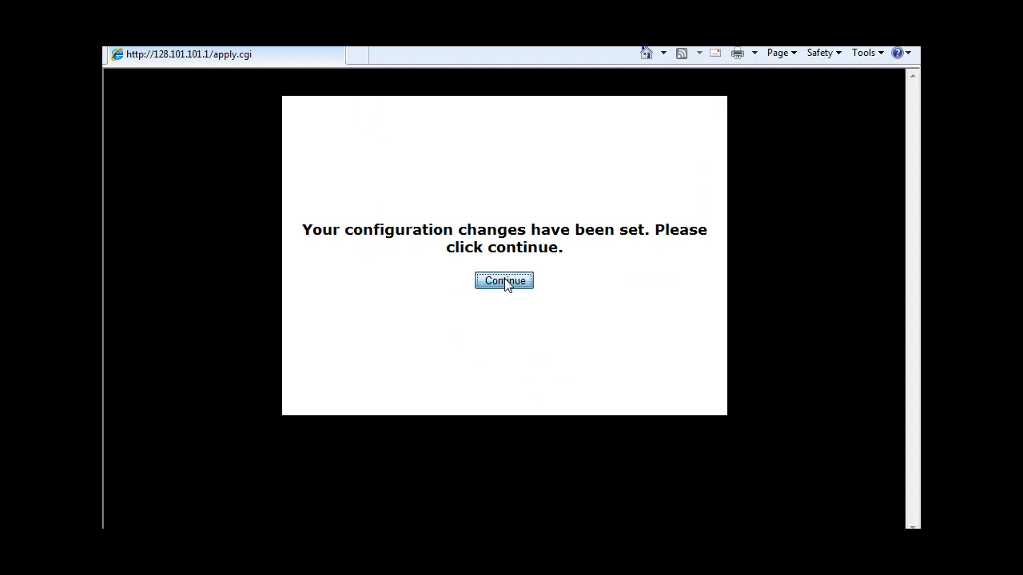
left_click(504, 280)
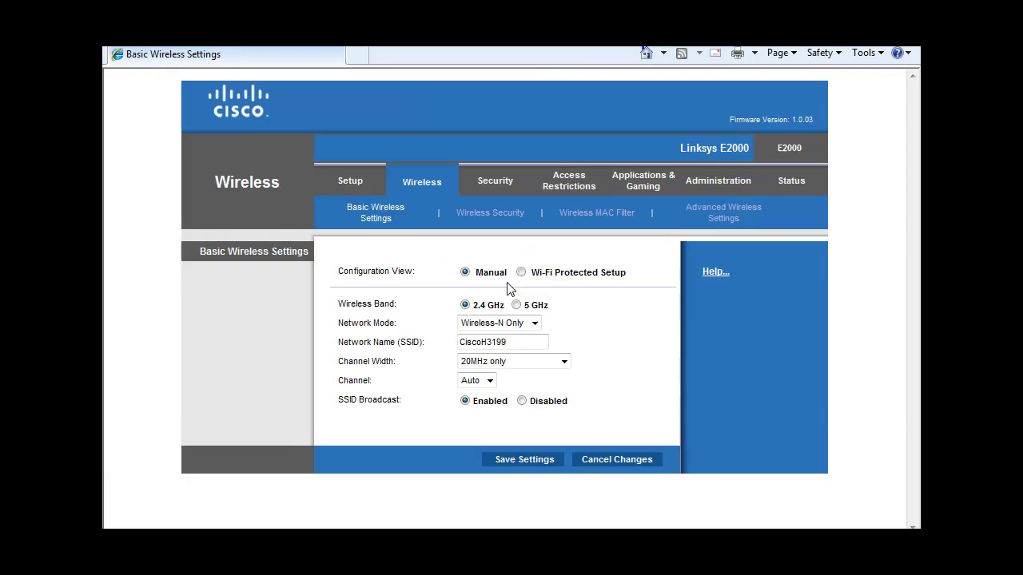
Choose WPA2 Personal as the wireless security mode and enter the network passphrase
left_click(489, 214)
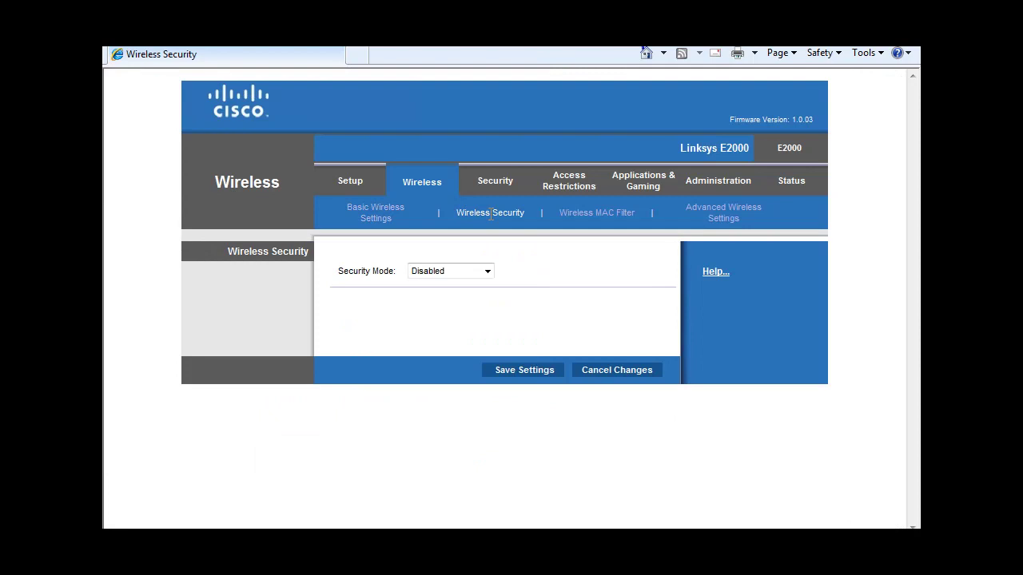
left_click(488, 273)
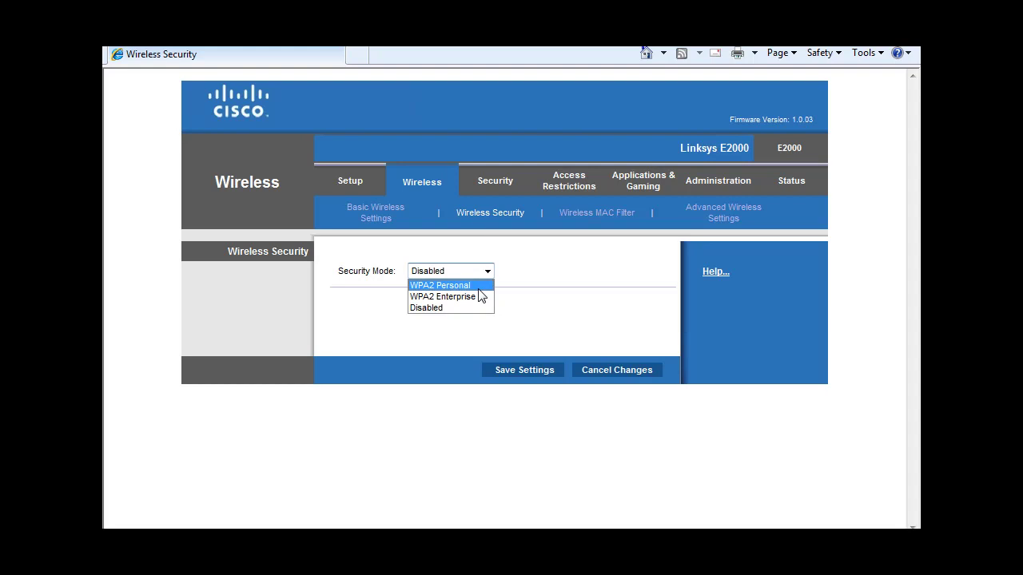
left_click(482, 286)
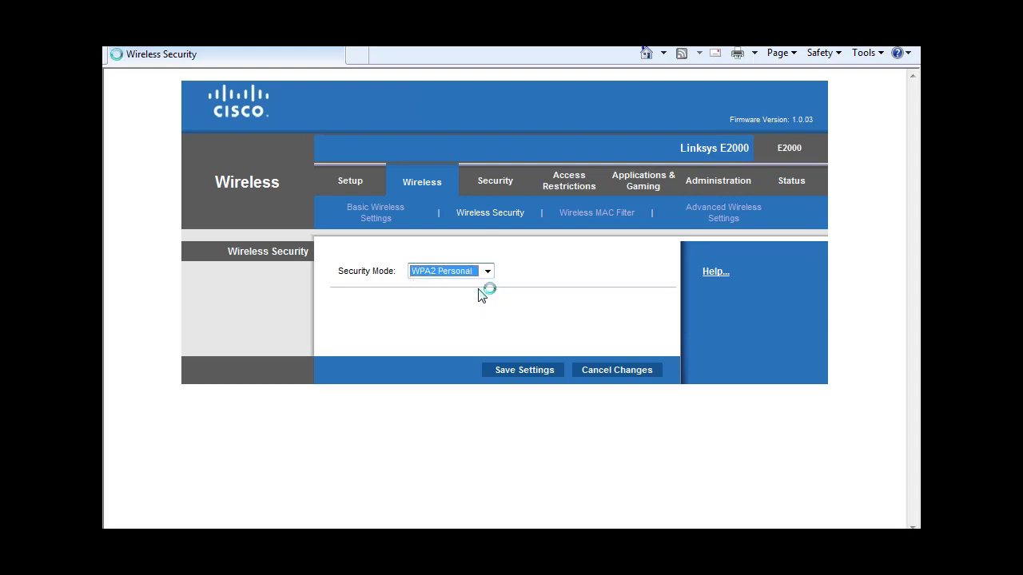
left_click(455, 308)
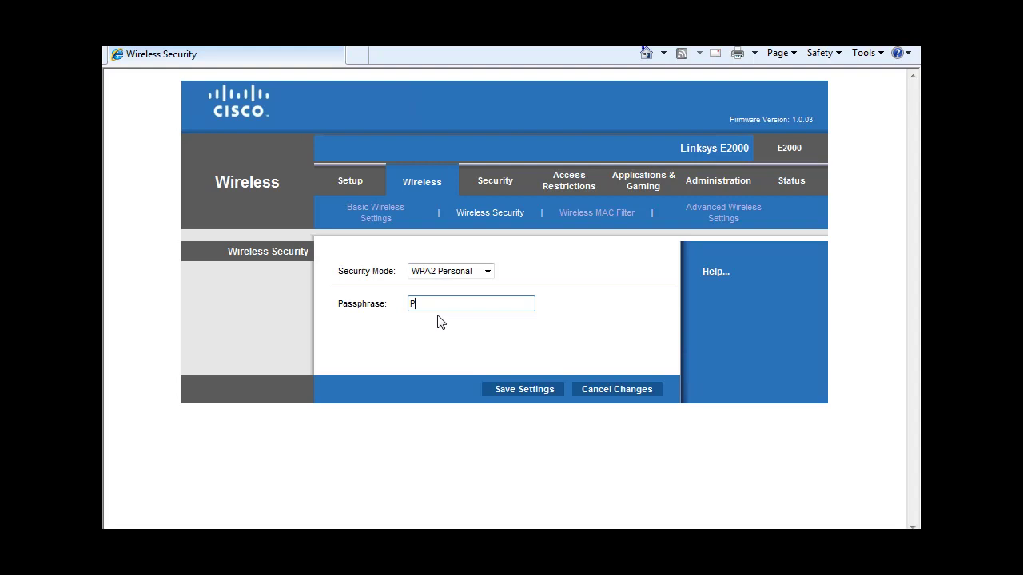
Save the WPA2 Personal security settings and close the router utility browser window
left_click(515, 394)
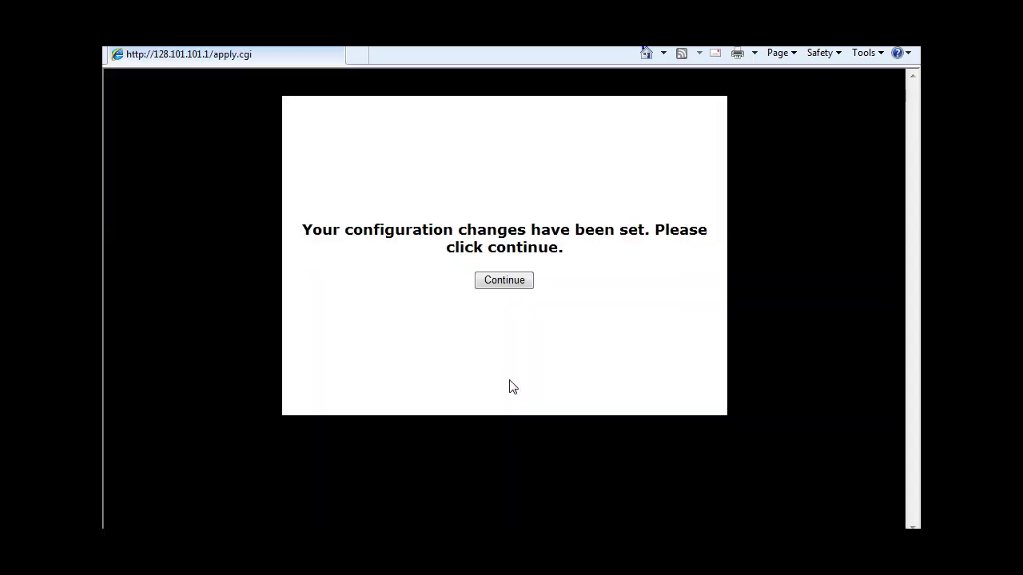
left_click(504, 282)
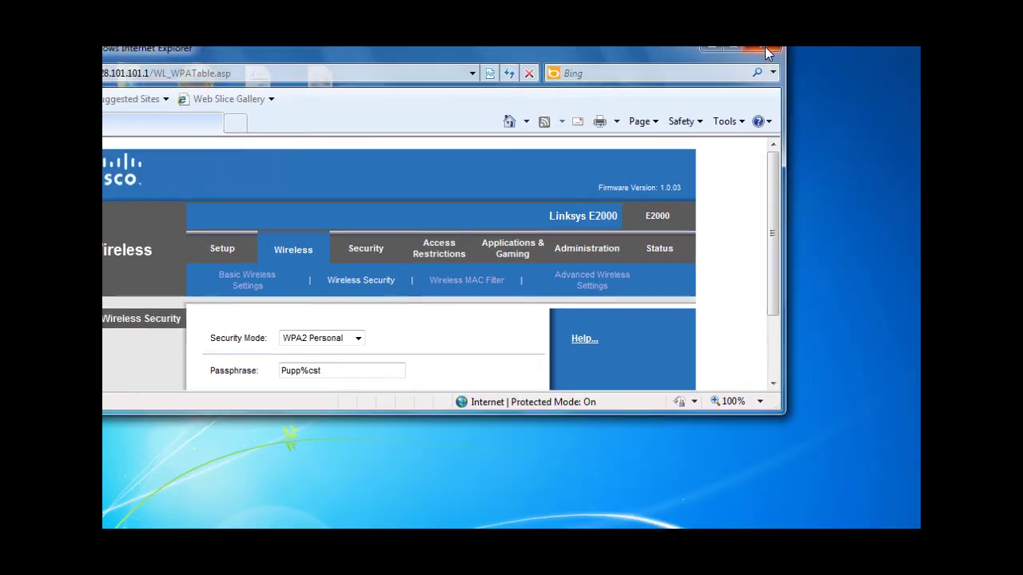
left_click(765, 48)
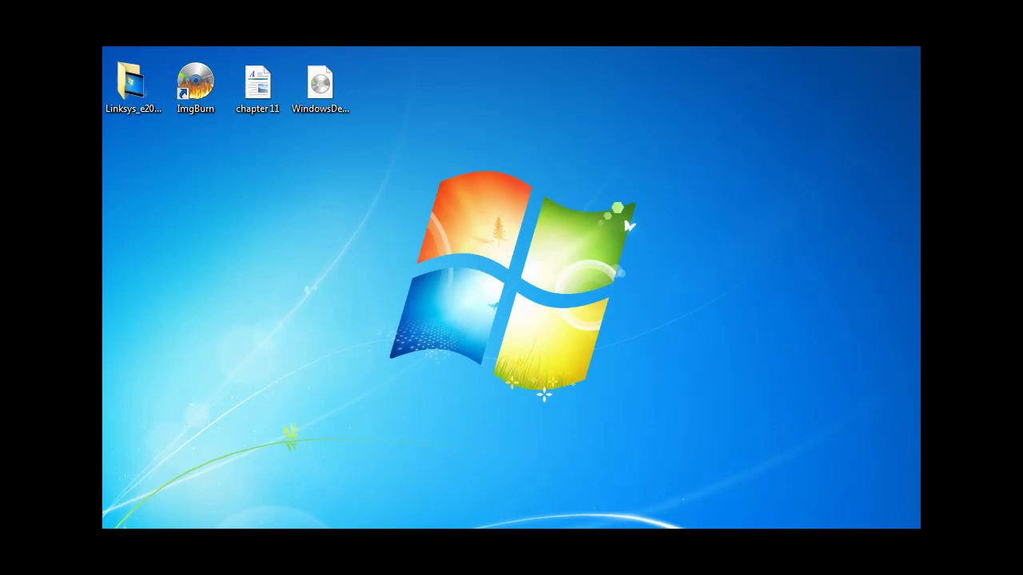
Pause the screen recording from the hidden tray icons, then bring up the Start menu
left_click(781, 540)
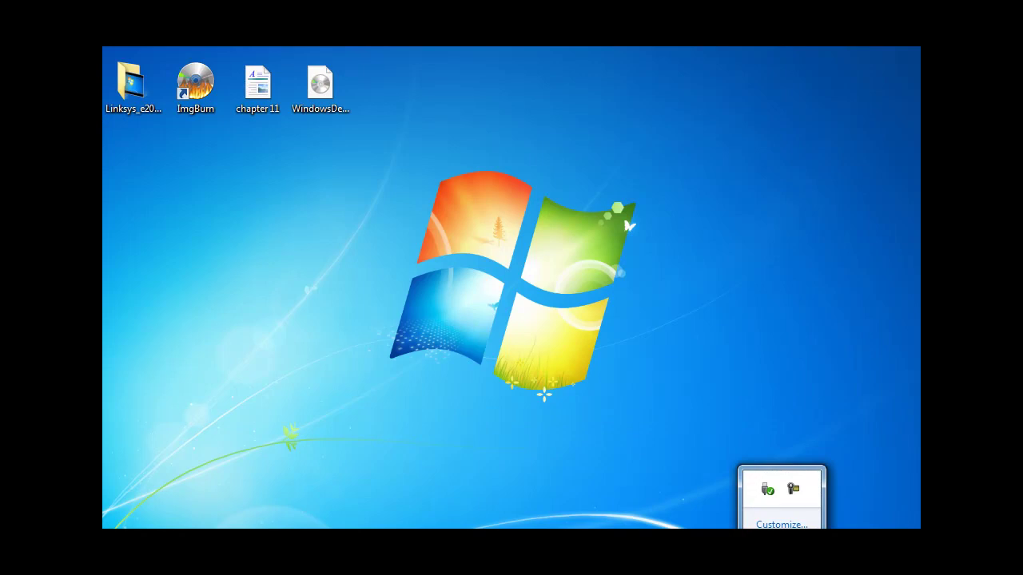
left_click(795, 492)
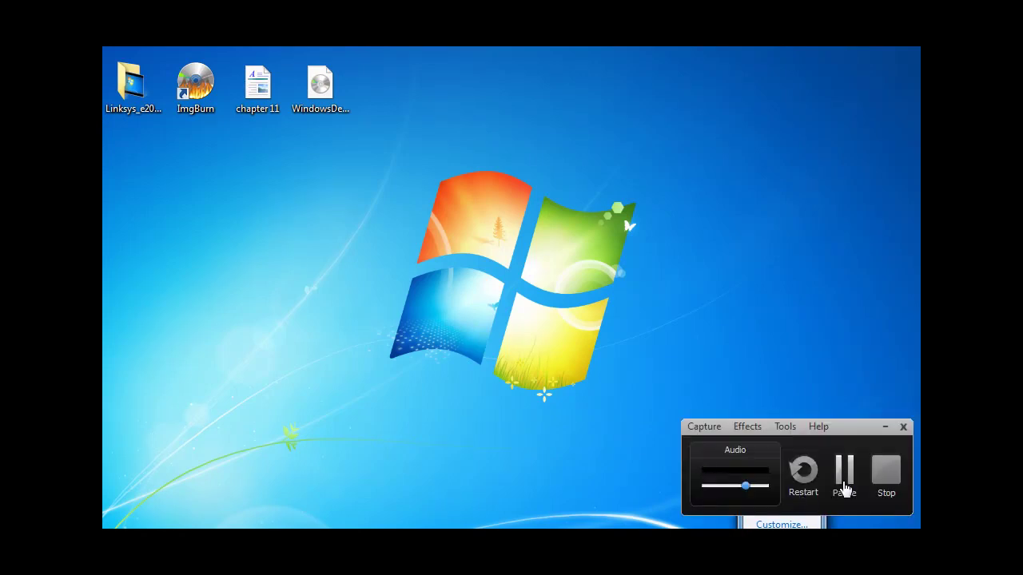
left_click(847, 486)
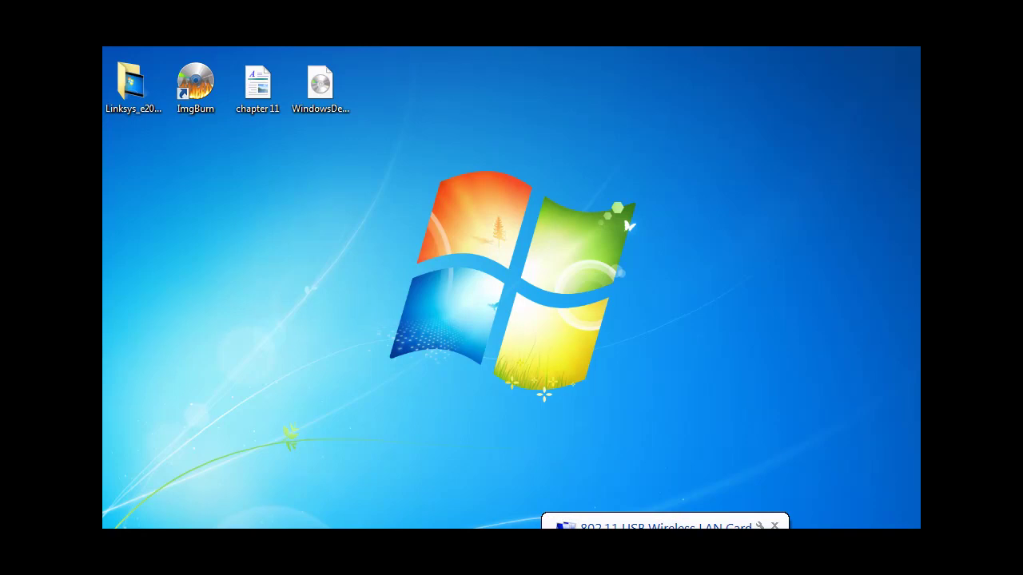
key("super")
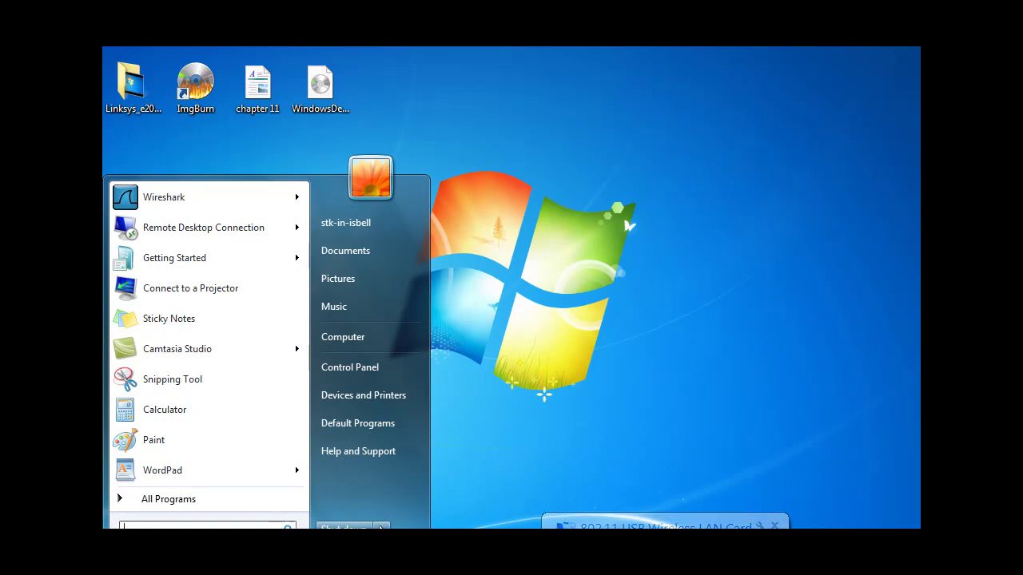
Run ipconfig in a command prompt to confirm all adapters are media disconnected, then close it
type("cmd")
key("Return")
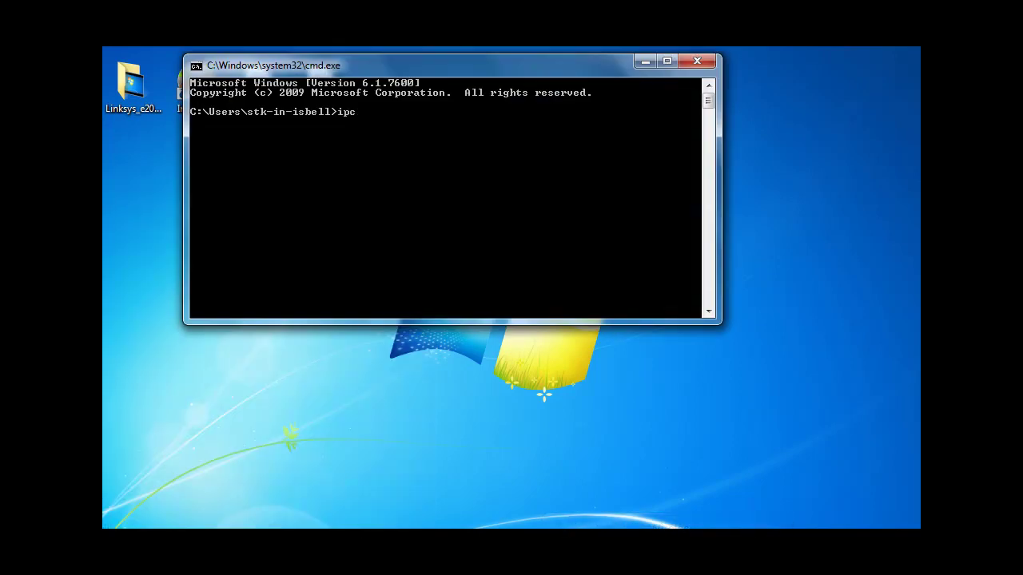
type("ipconfig")
key("Return")
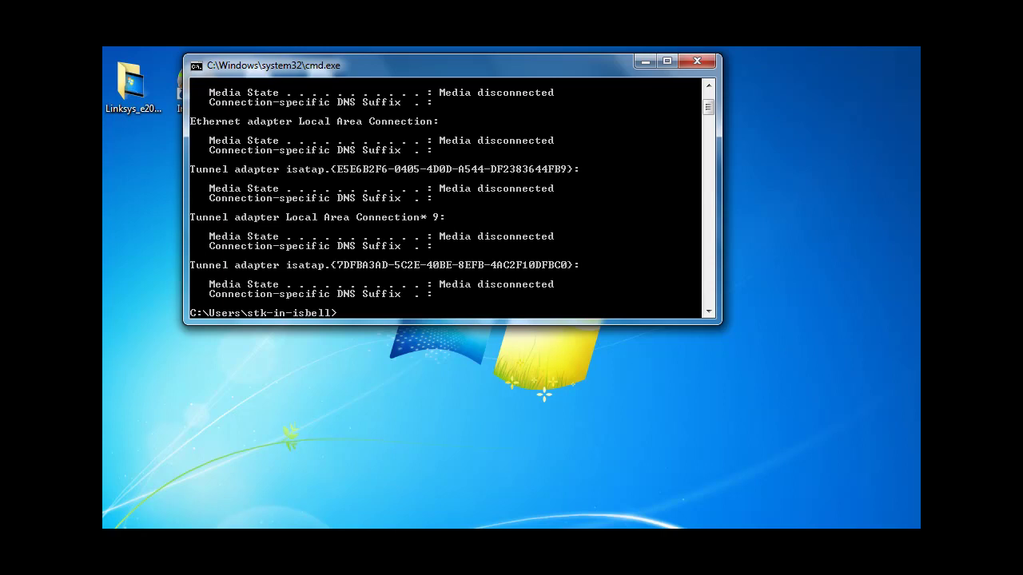
left_click(692, 63)
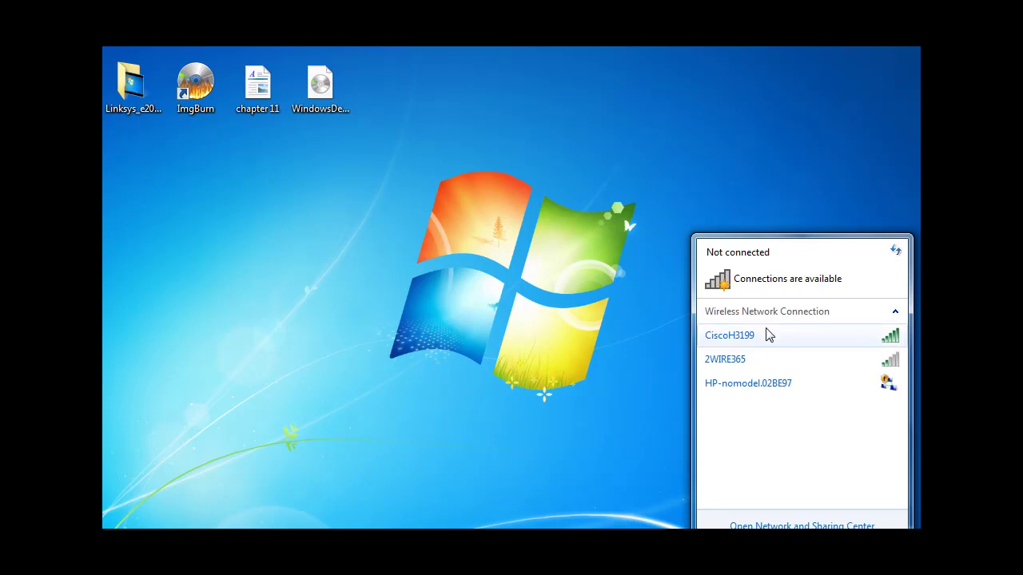
Select the CiscoH3199 network in the wireless flyout and connect to it
mouse_move(769, 341)
mouse_move(836, 337)
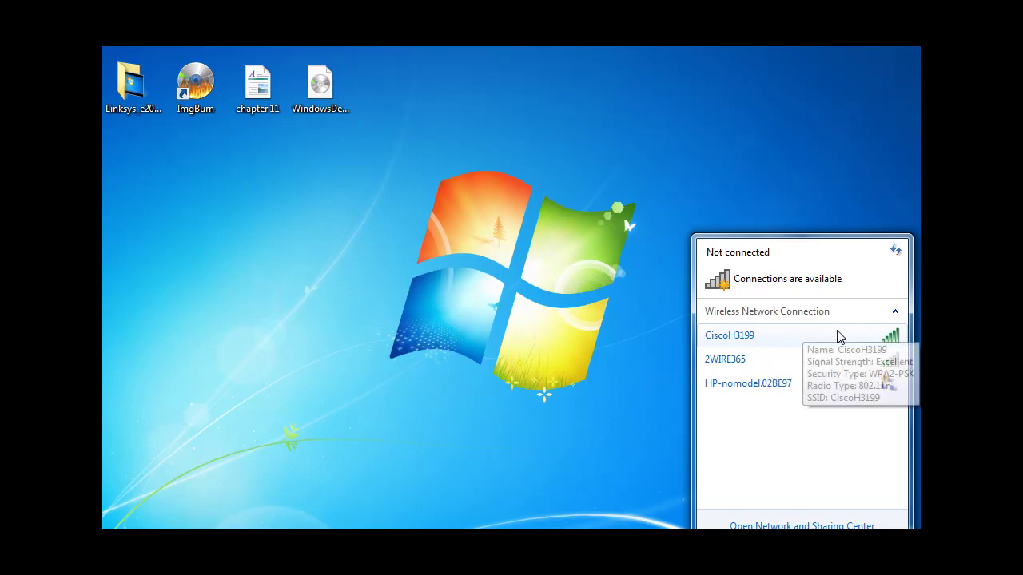
left_click(779, 339)
key("Return")
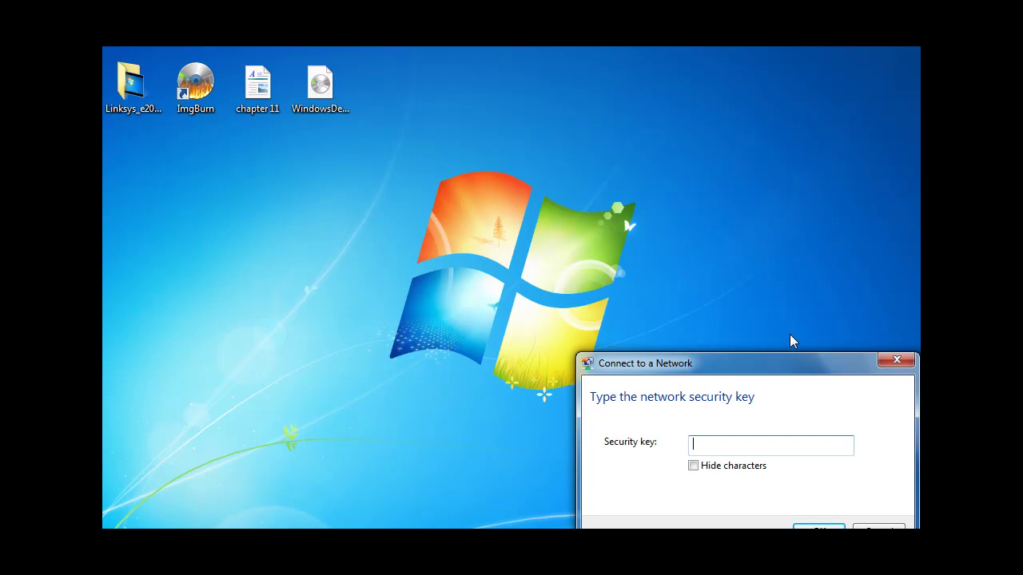
Enter the CiscoH3199 network security key and submit it to finish joining
key("Return")
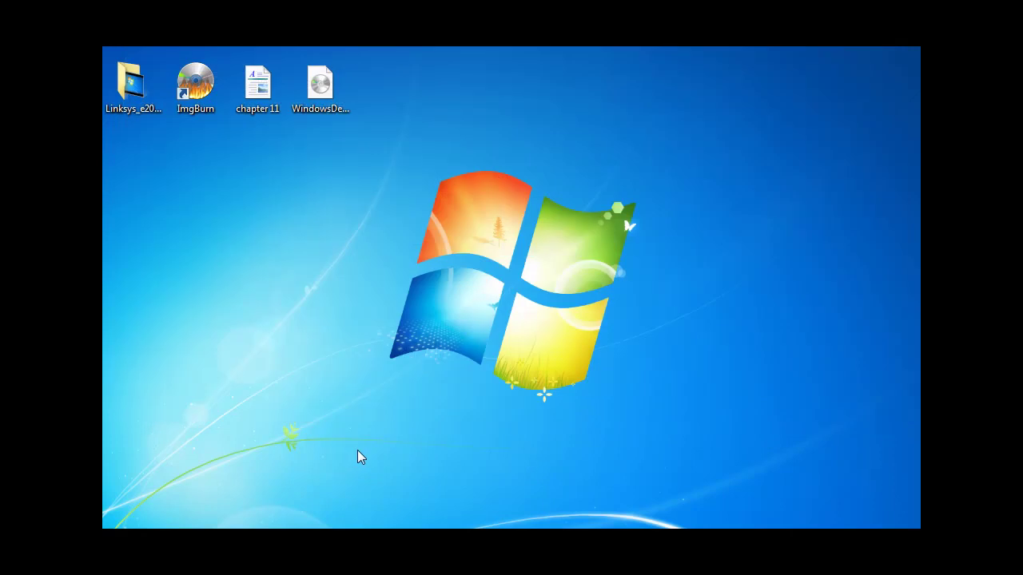
Launch Command Prompt via cmd from the Start menu and drag its window taller
key("super")
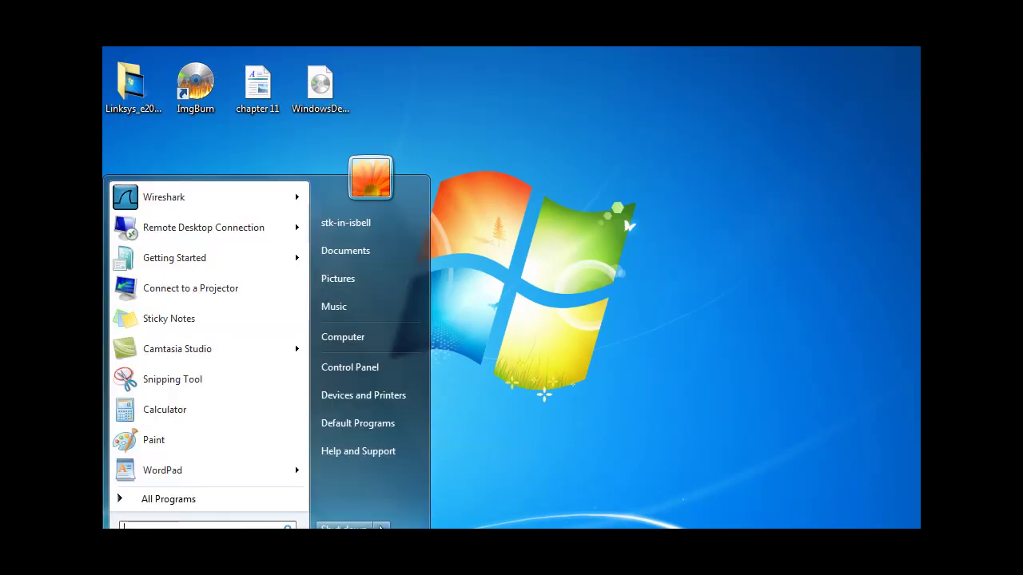
type("cmd")
key("Return")
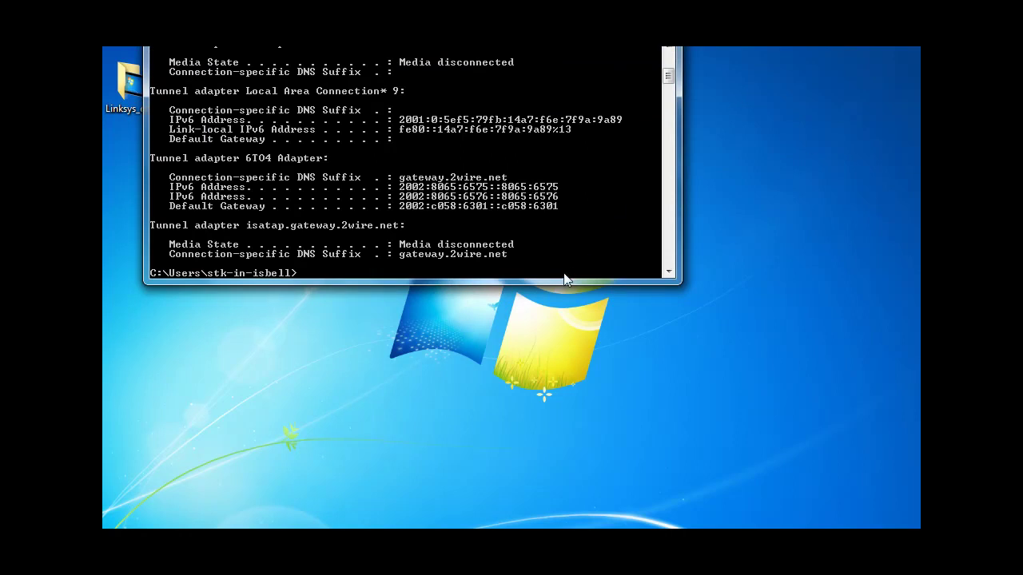
left_click_drag(558, 283, 553, 455)
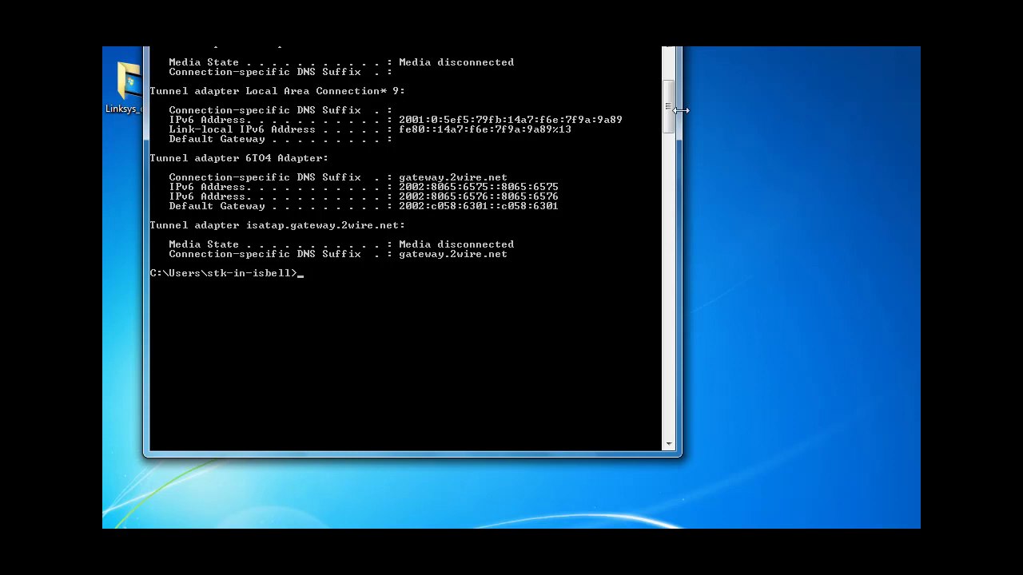
left_click_drag(669, 128, 671, 99)
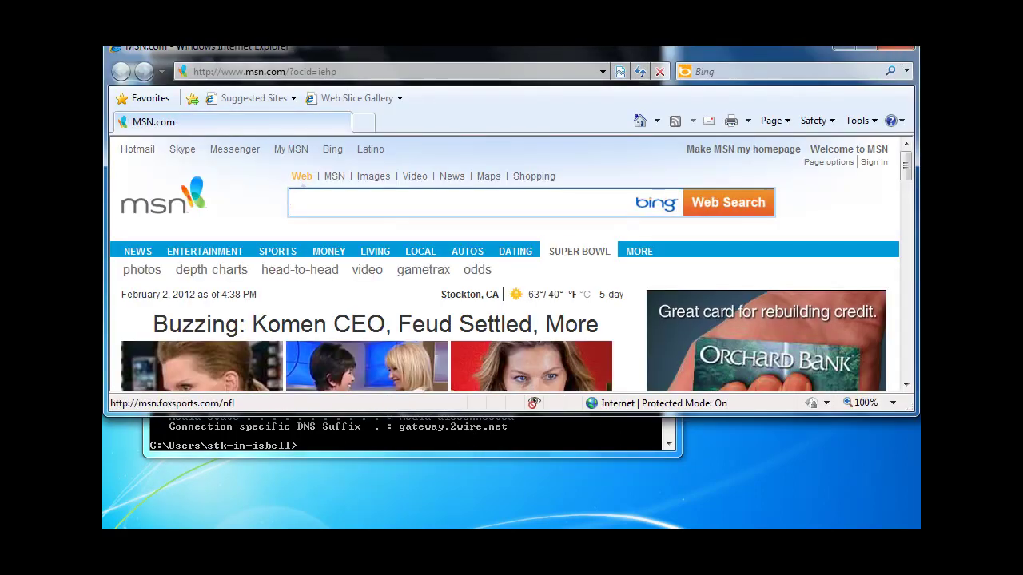
left_click(874, 48)
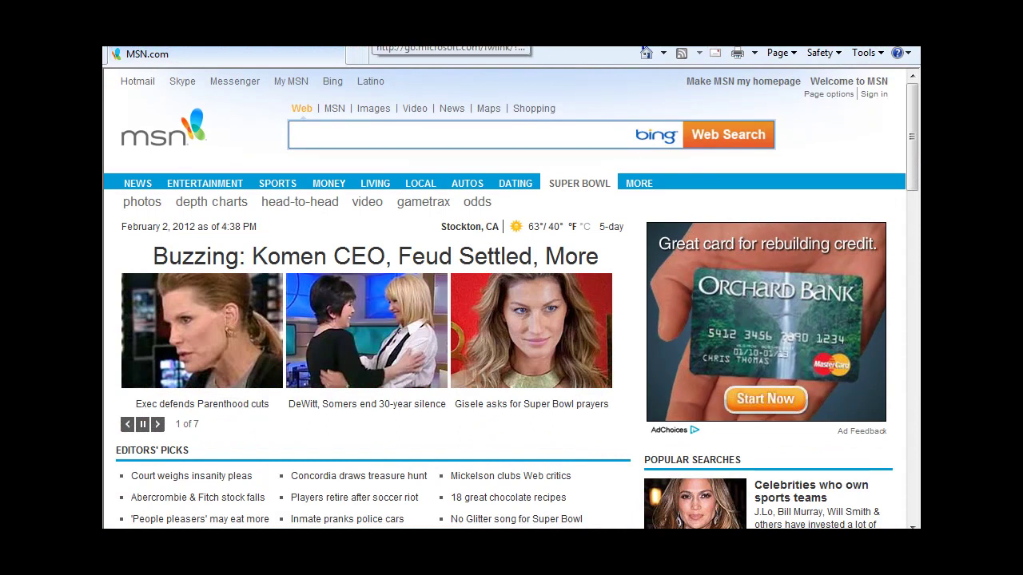
type("1")
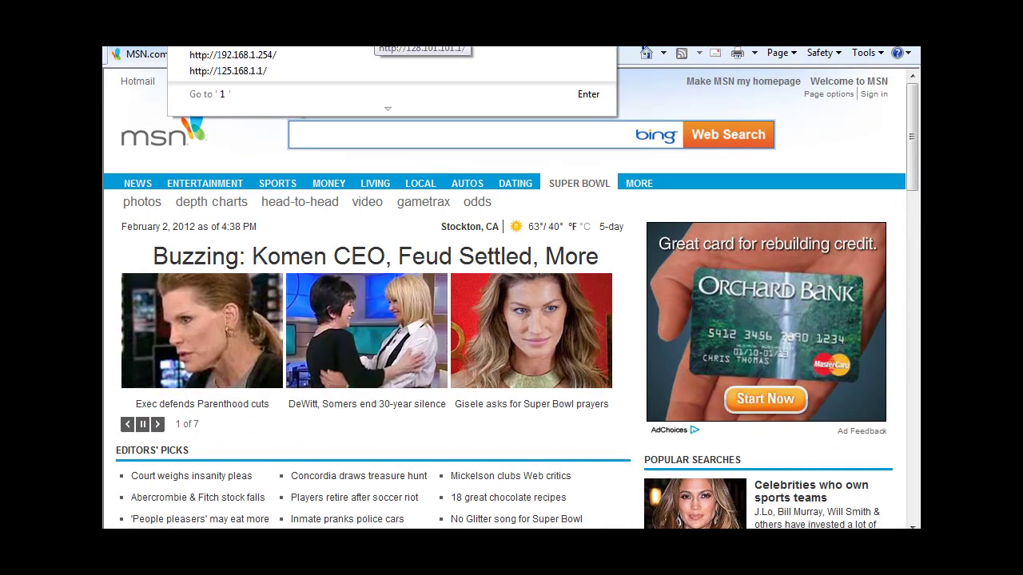
type("92.168.1.1/")
key("Up")
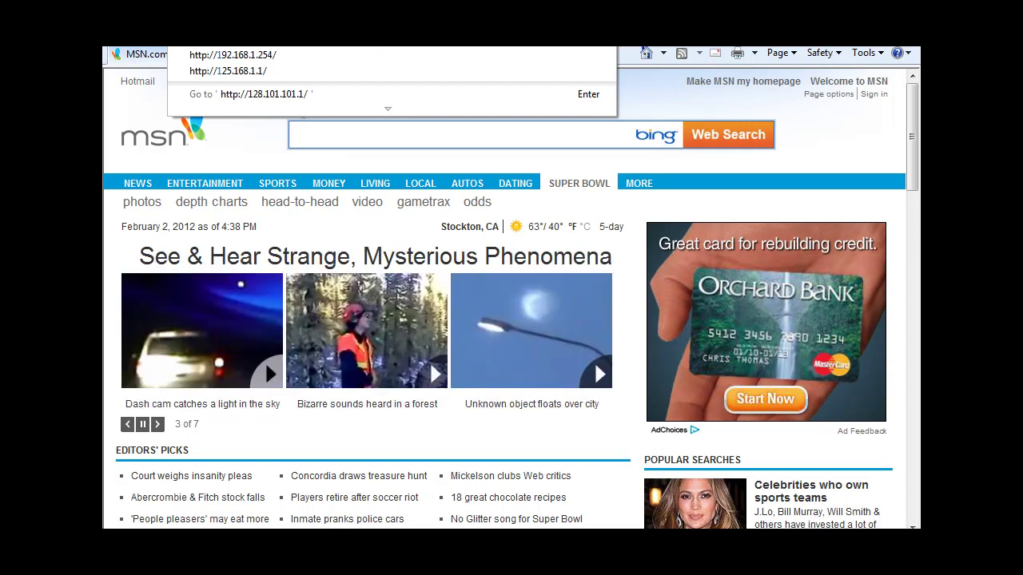
key("Return")
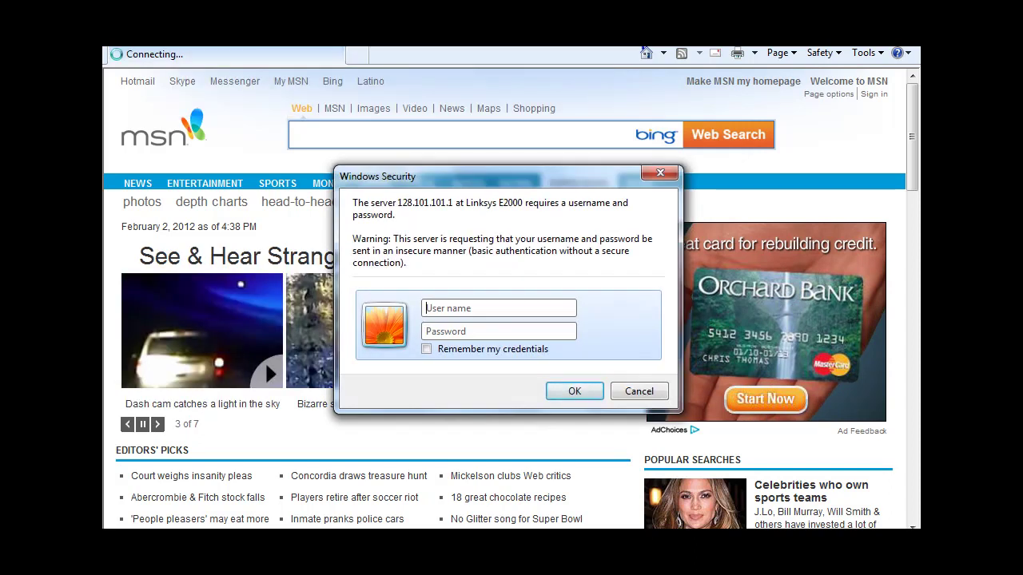
Sign in to the router by entering its password in Windows Security
left_click(457, 334)
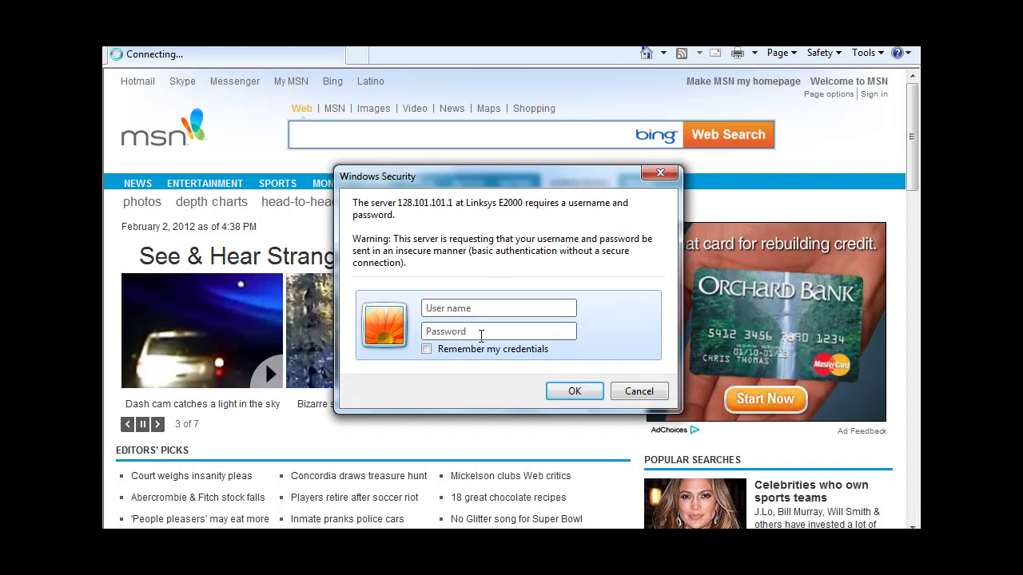
key("Return")
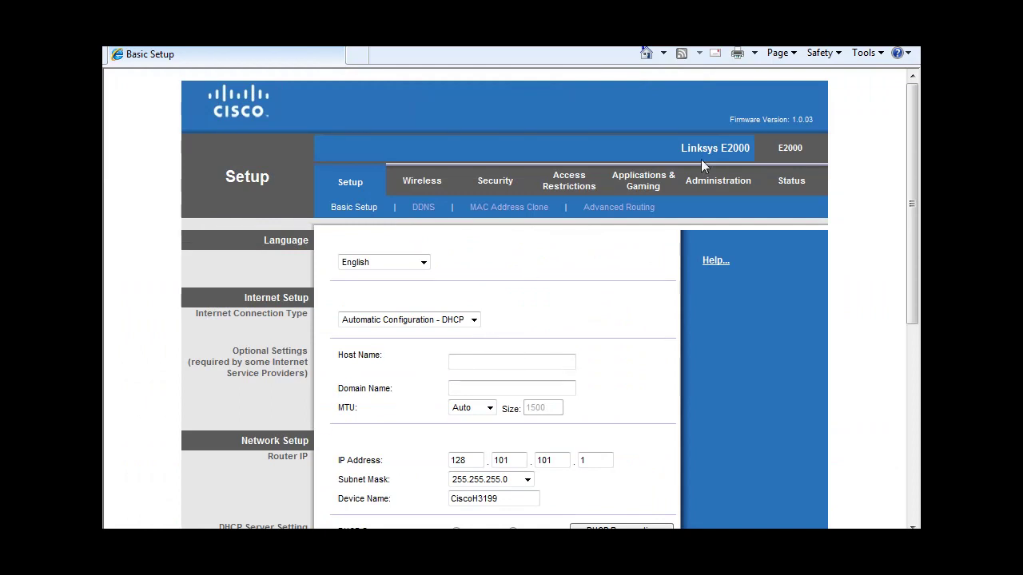
Review the router's Status page, scrolling down and back to the top
left_click(791, 183)
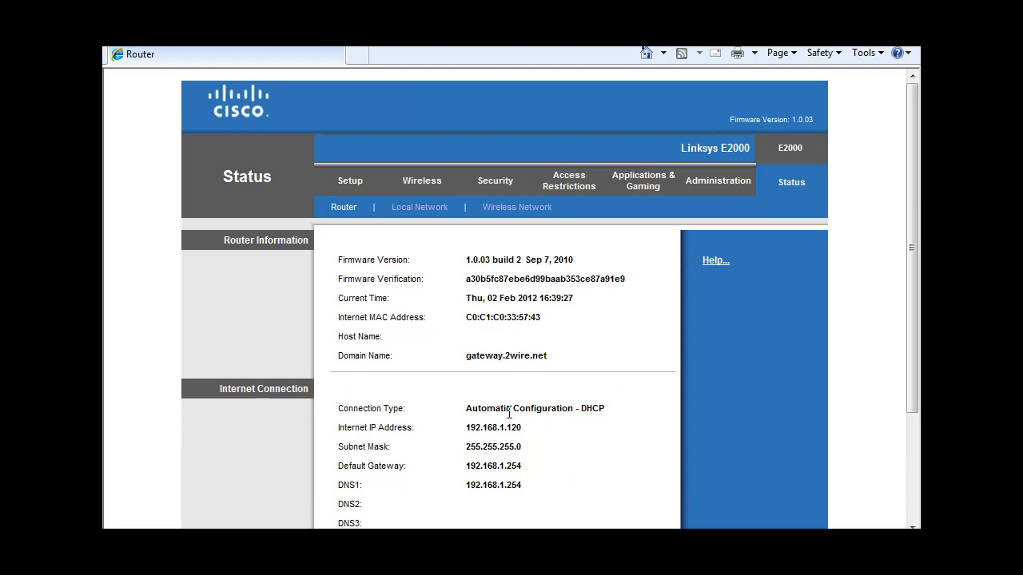
left_click_drag(917, 236, 906, 333)
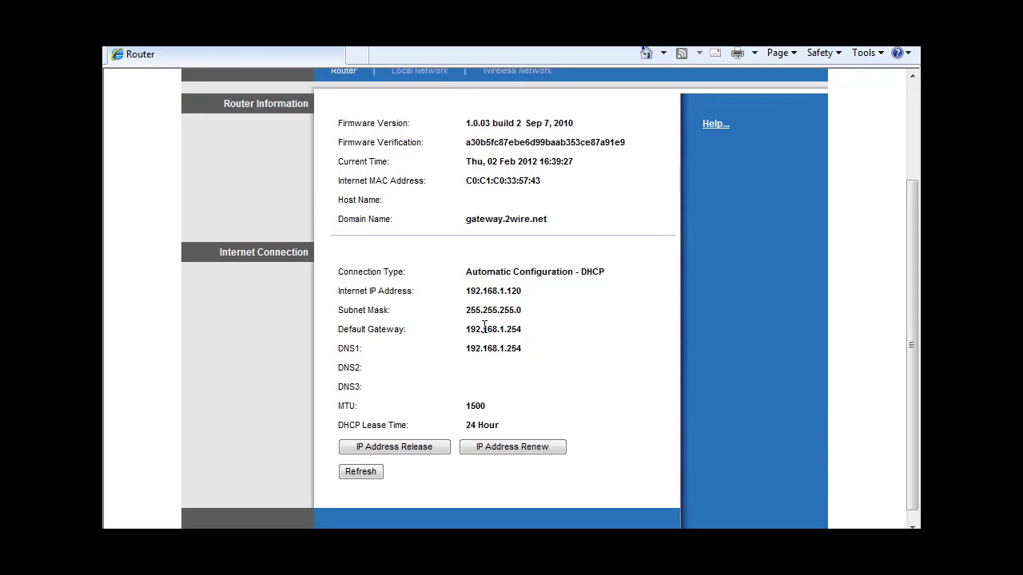
left_click(916, 80)
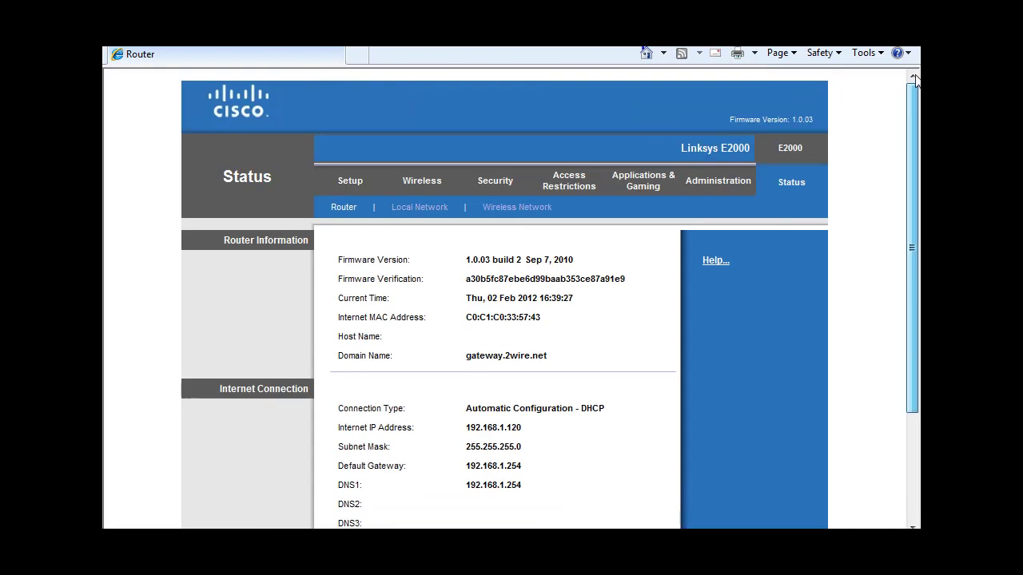
Browse the Wireless and Advanced Wireless Settings pages, ending on Wireless MAC Filter
left_click(415, 184)
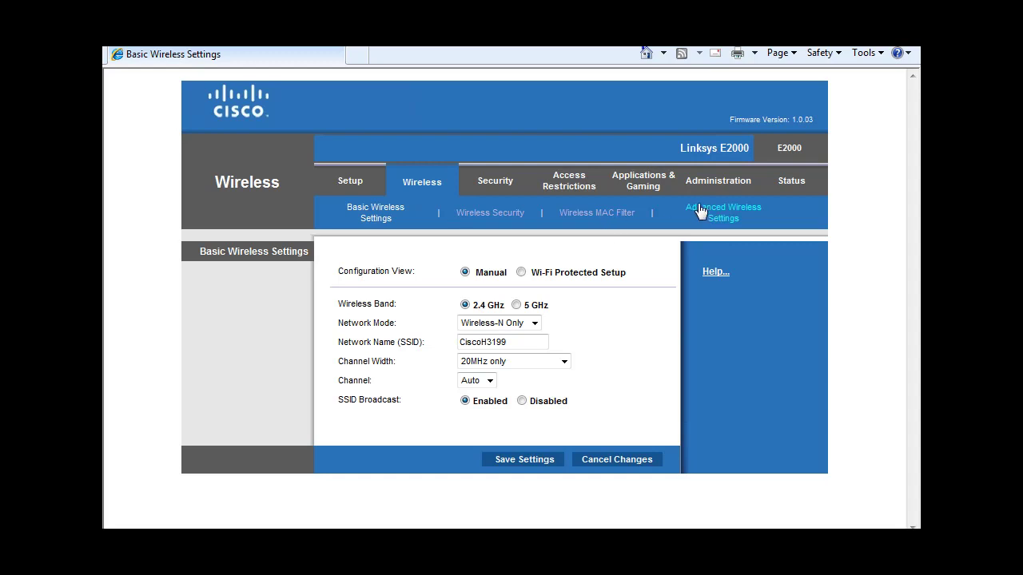
left_click(725, 218)
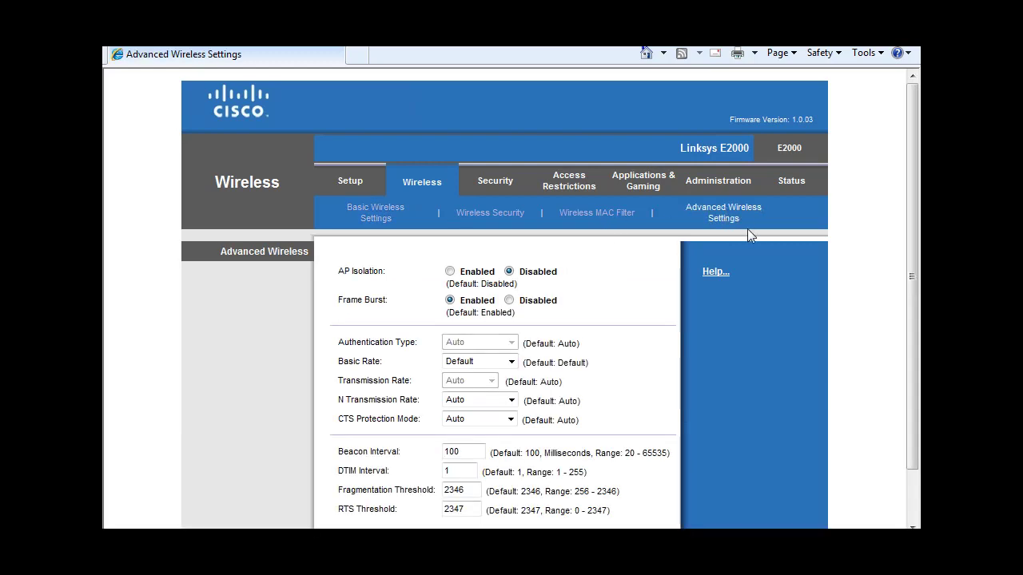
scroll(749, 226, "down", 2)
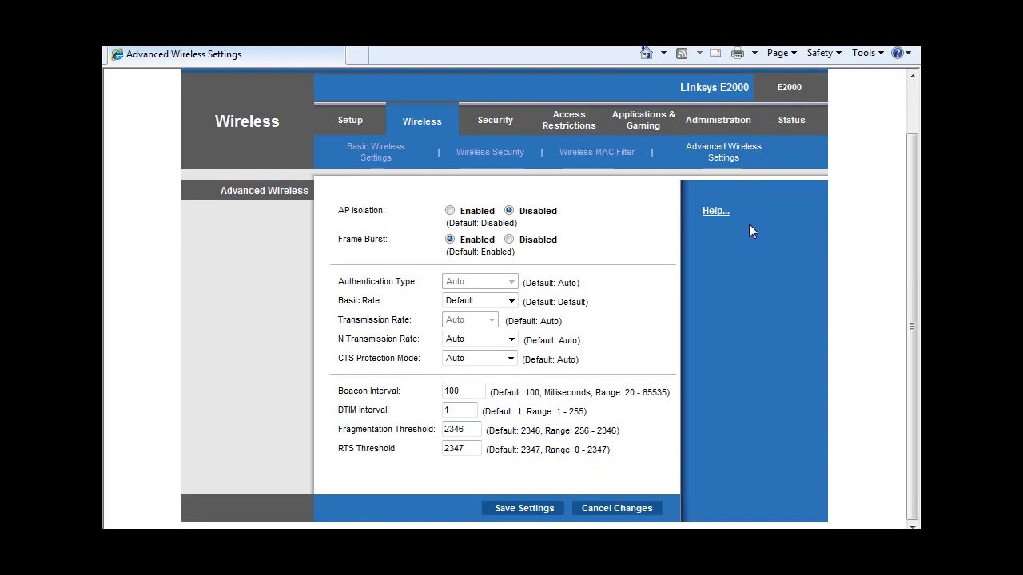
scroll(749, 224, "up", 2)
left_click(591, 214)
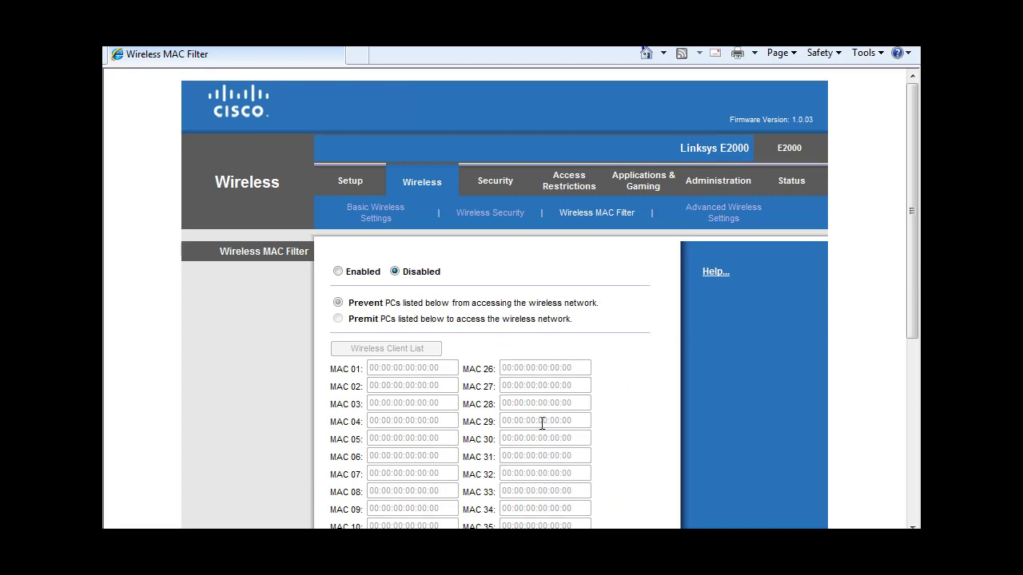
Open Command Prompt and run ipconfig /all
key("super")
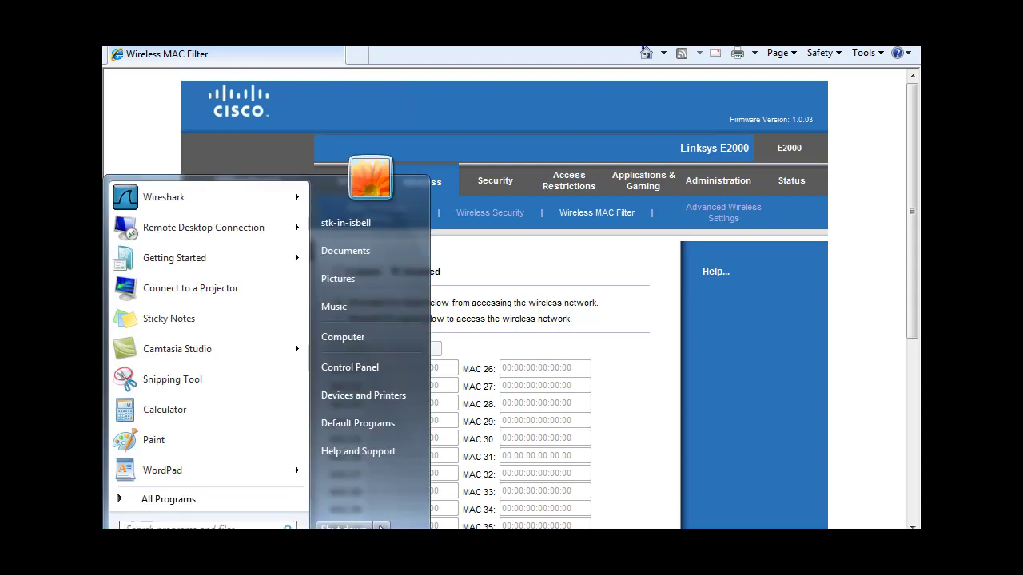
type("cmd")
key("Return")
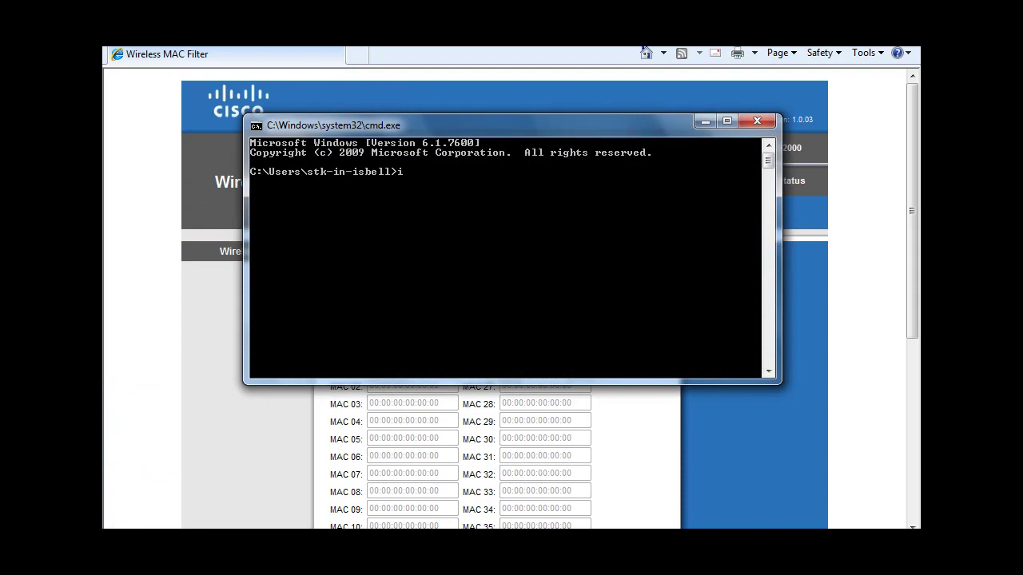
type("ipconfig/all")
key("Return")
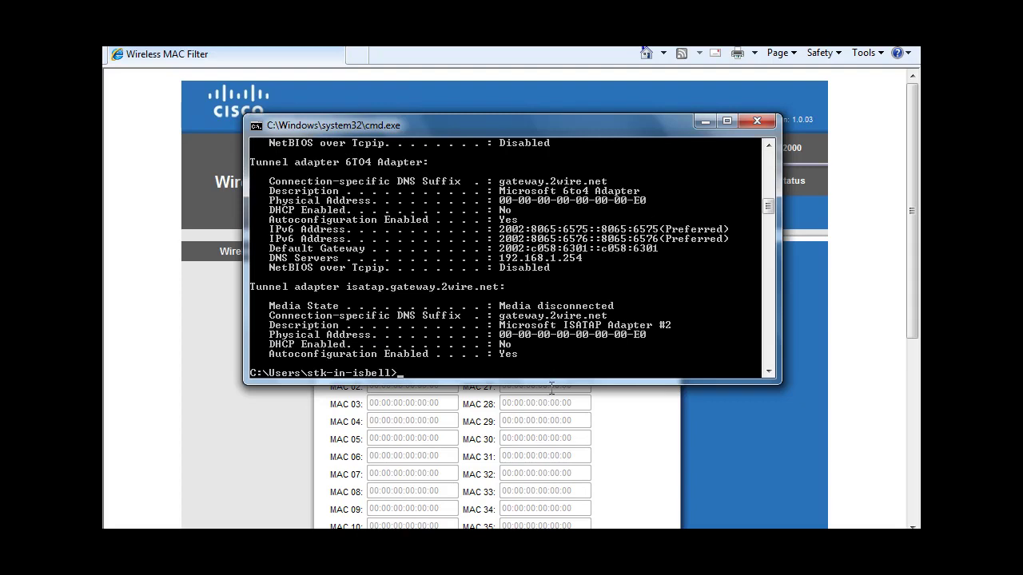
Enlarge the console and scroll through the full ipconfig /all output
left_click(542, 433)
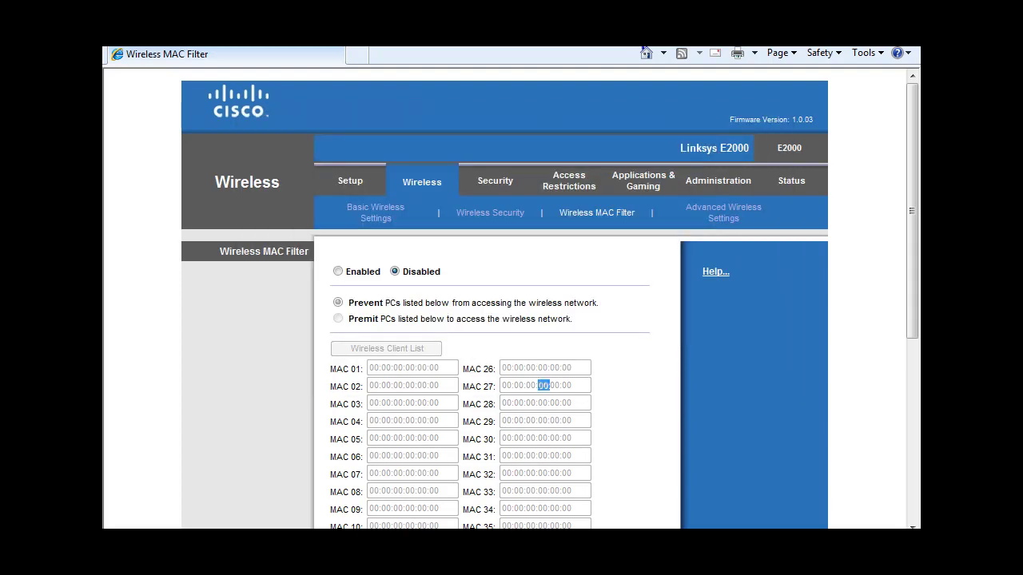
left_click(452, 507)
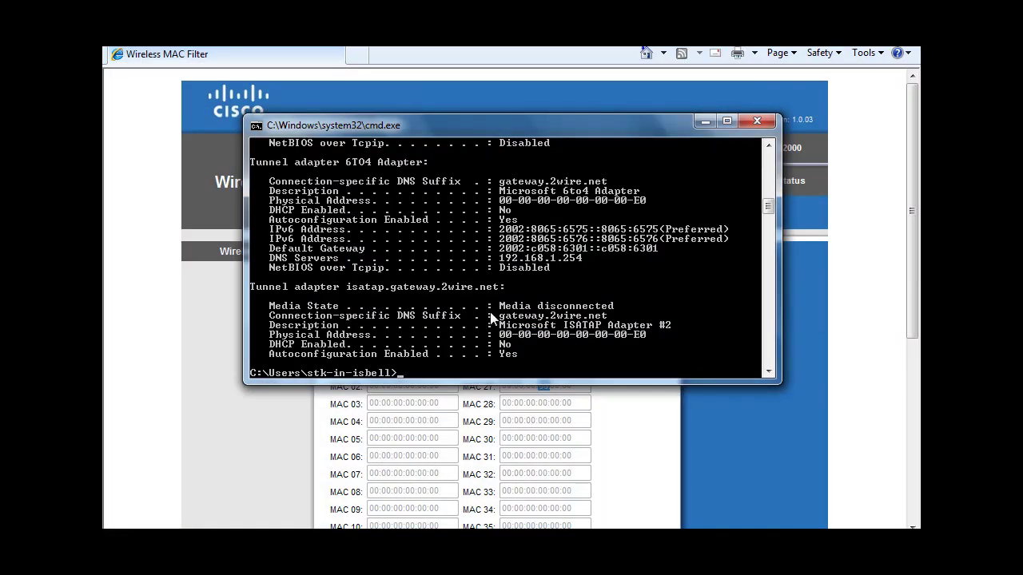
left_click_drag(508, 384, 509, 529)
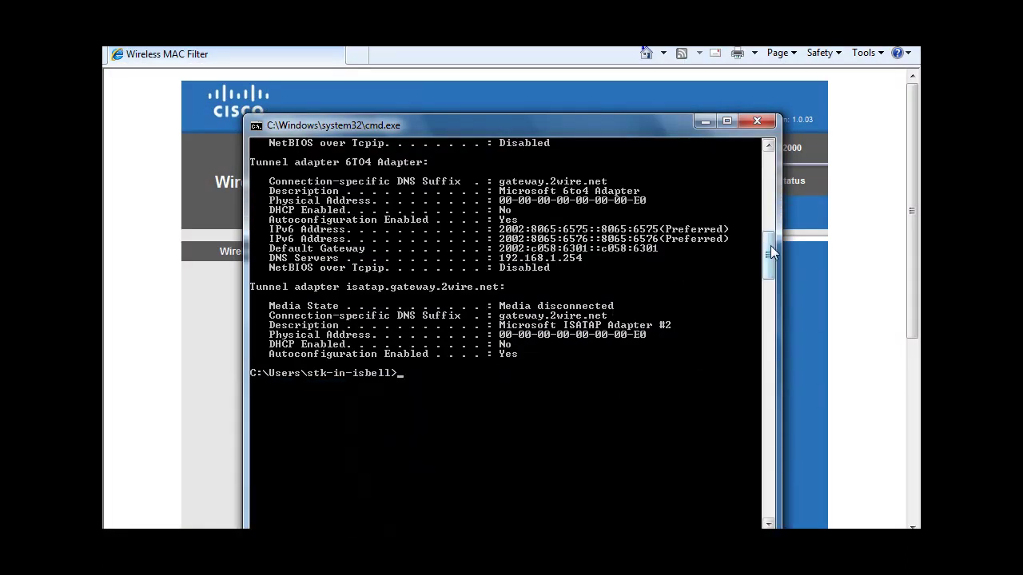
scroll(768, 246, "up", 2)
scroll(769, 245, "up", 7)
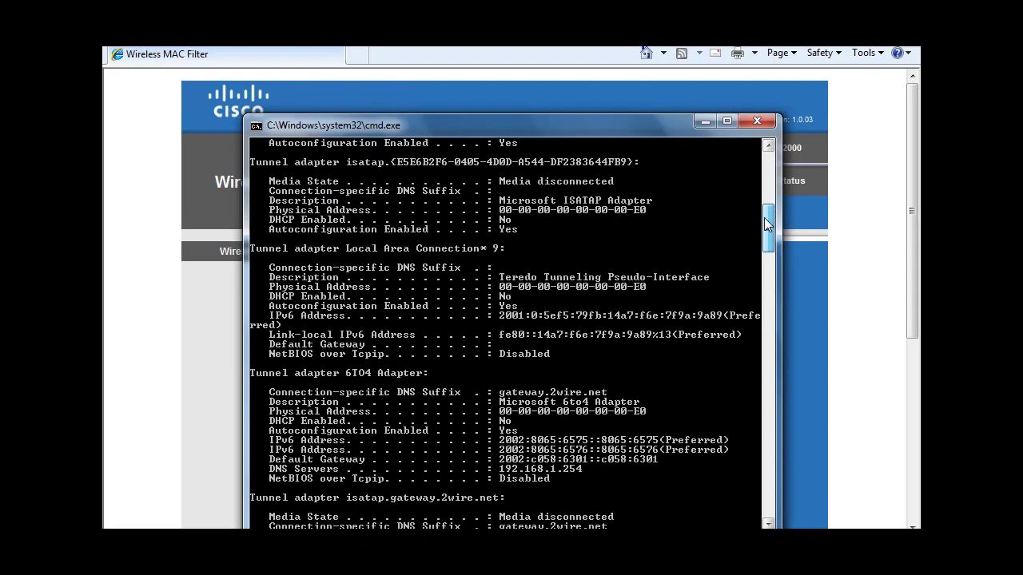
scroll(763, 223, "up", 8)
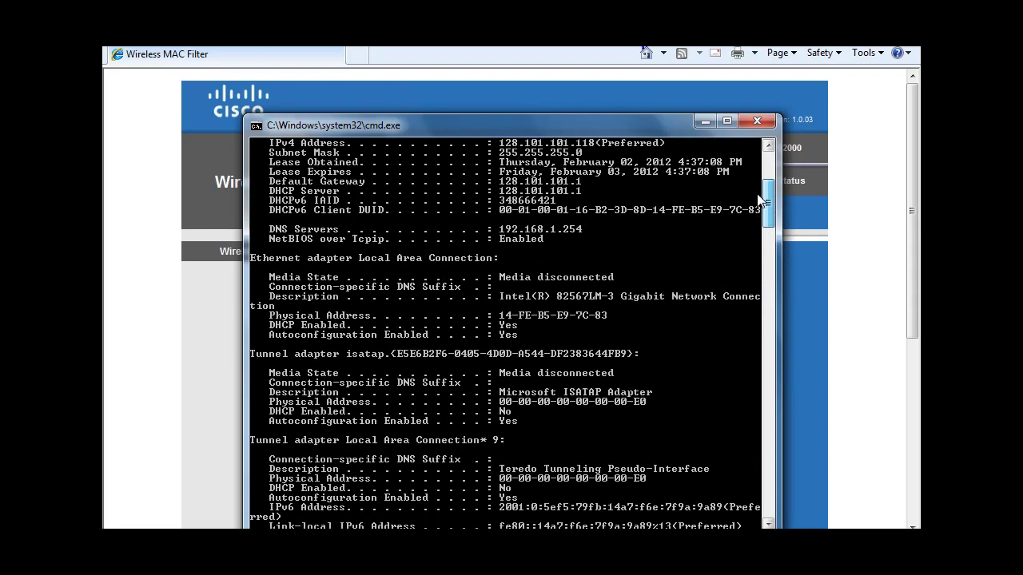
scroll(759, 227, "down", 9)
left_click_drag(758, 227, 736, 254)
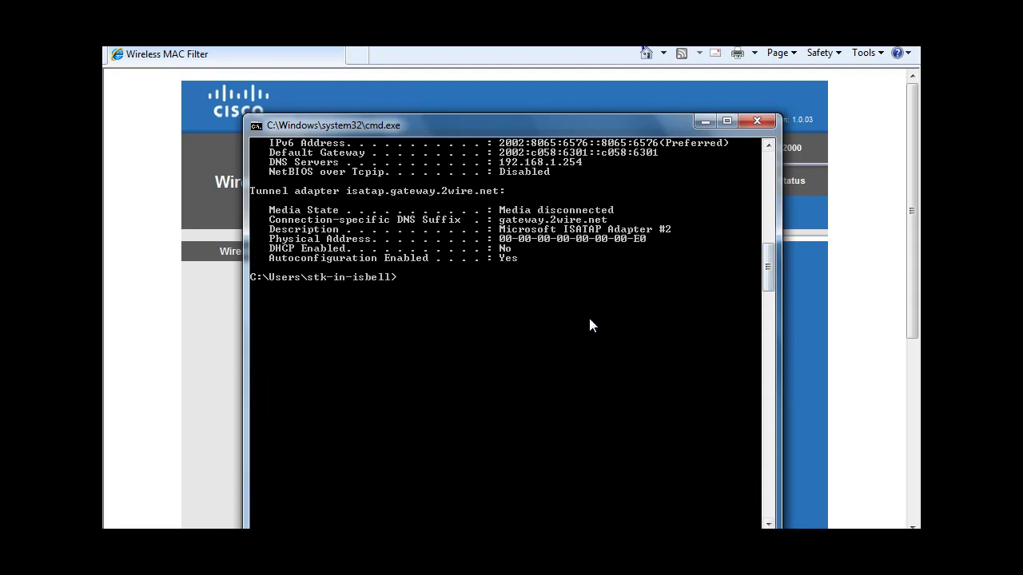
Clear the console with cls and run ipconfig again
type("cls")
key("Return")
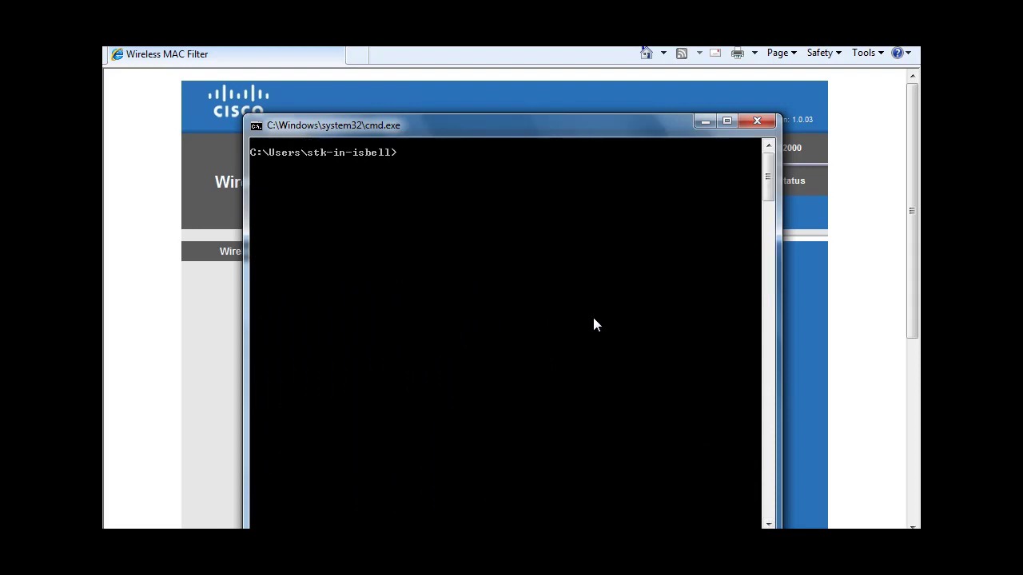
type("ipconfig")
key("Return")
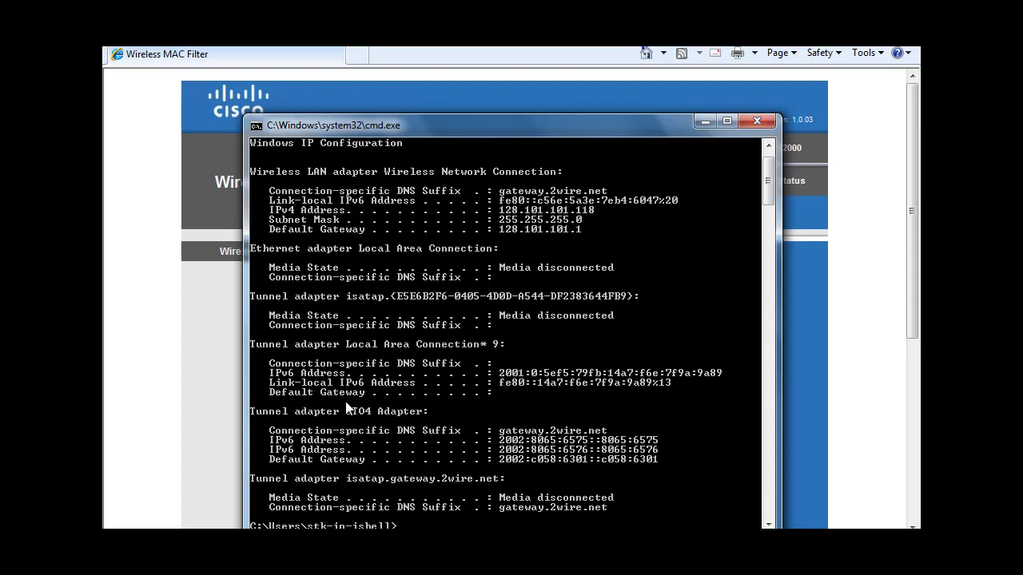
Check the wireless adapter shows 128.101.101.118 with gateway 128.101.101.1
scroll(413, 420, "down", 1)
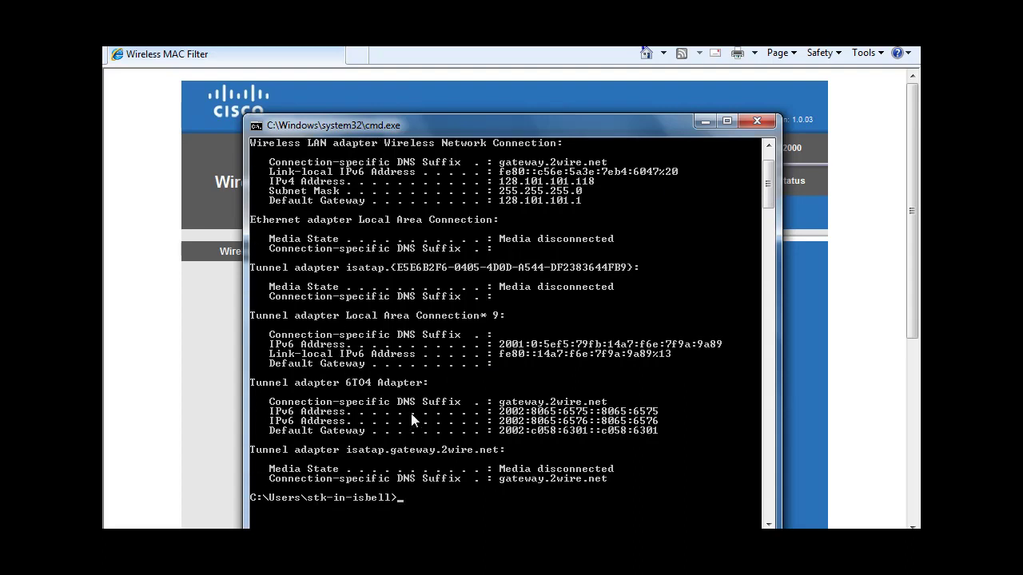
scroll(413, 419, "up", 2)
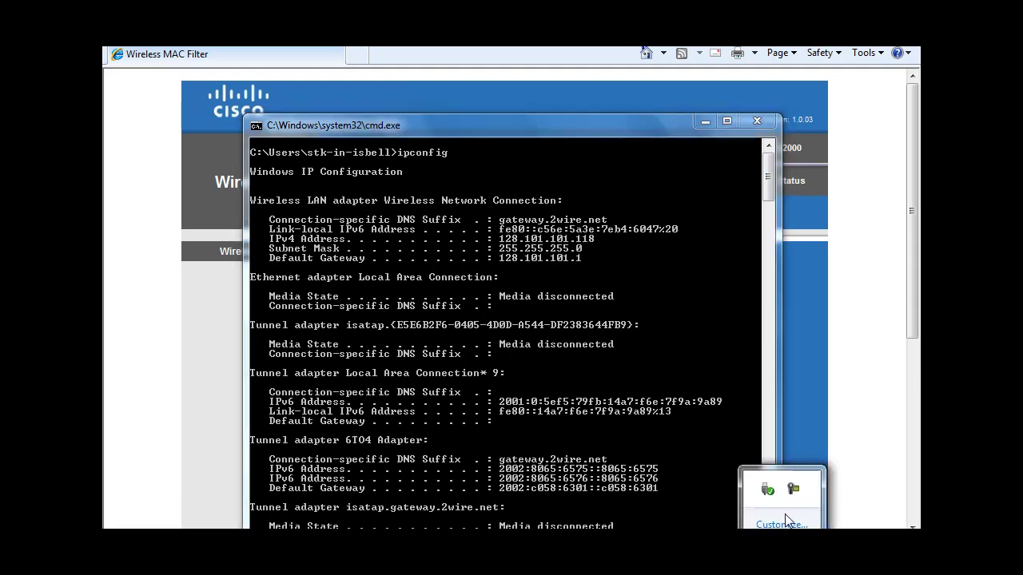
left_click(795, 486)
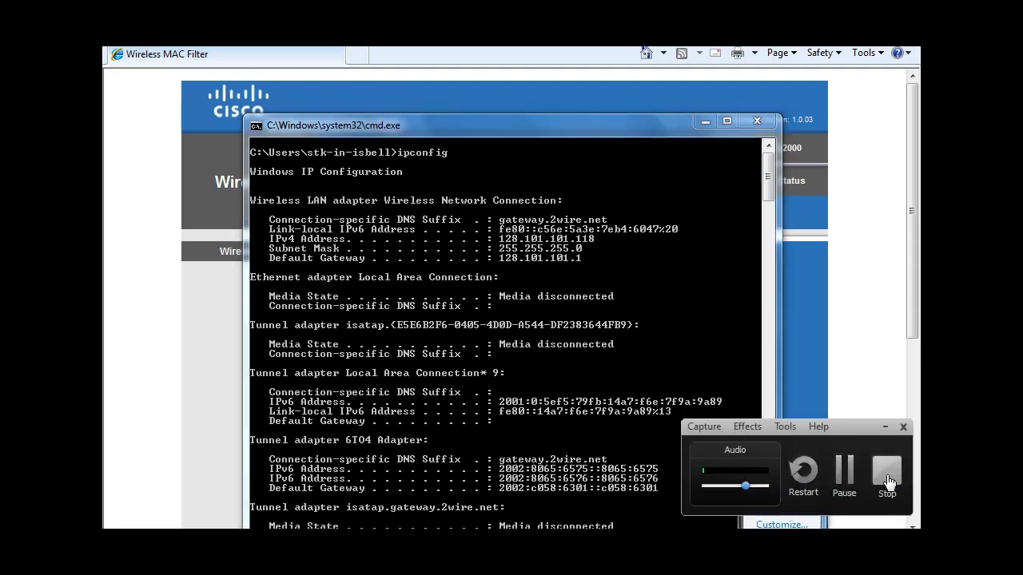